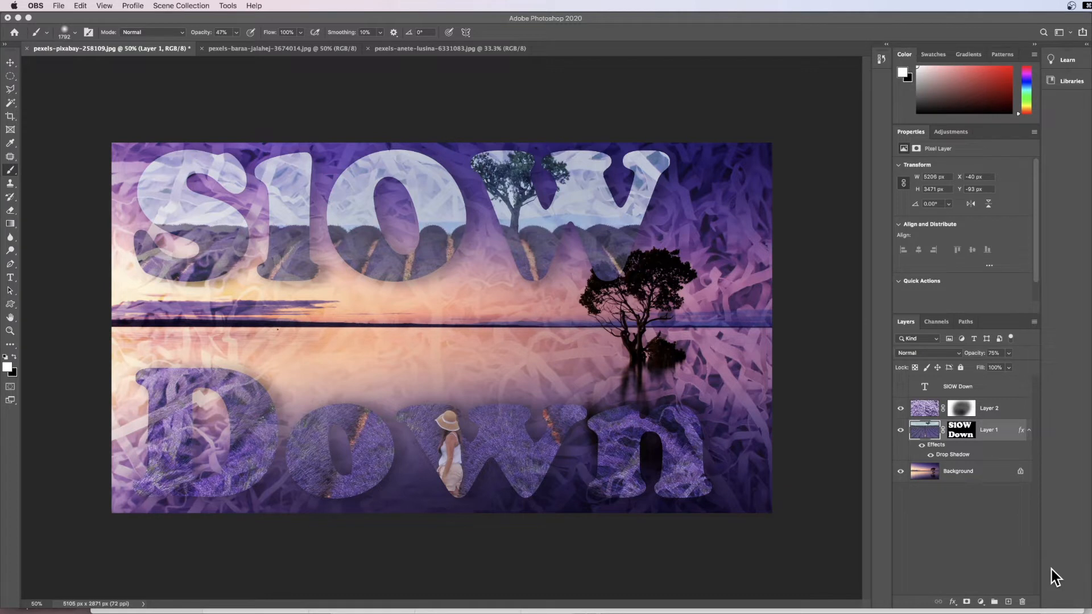
Reset the Essentials workspace to its default layout.
{"action": "left_click", "coordinate": [319, 70]}
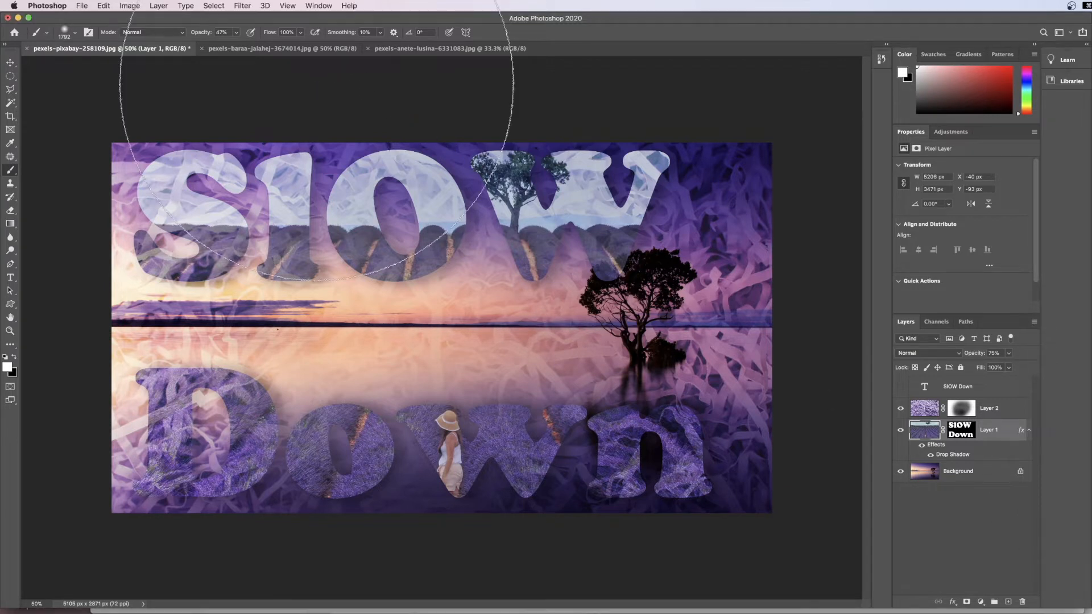
{"action": "left_click", "coordinate": [320, 8]}
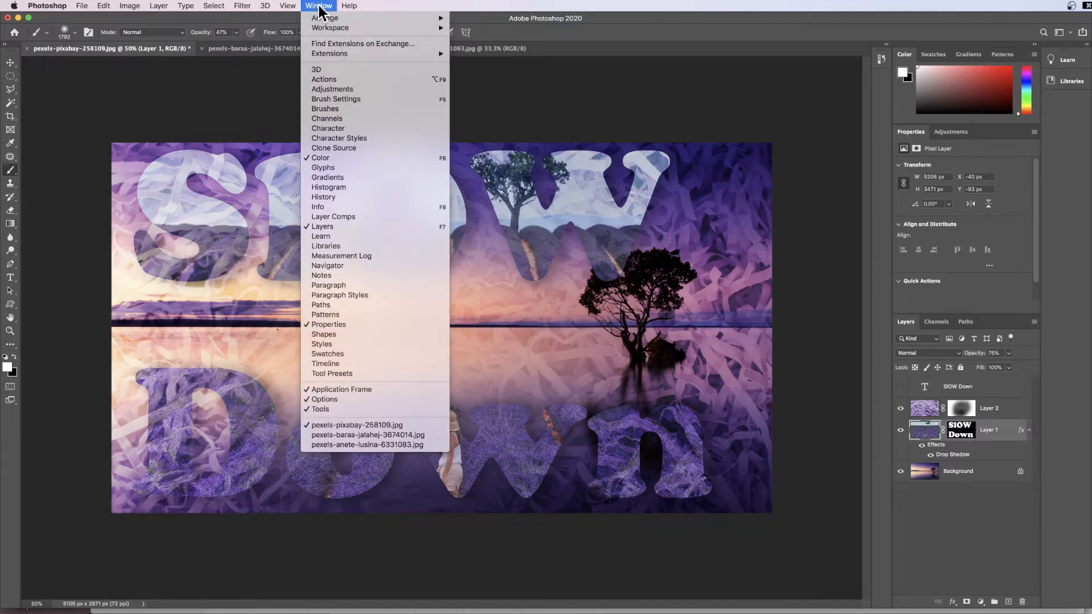
{"action": "mouse_move", "coordinate": [328, 27]}
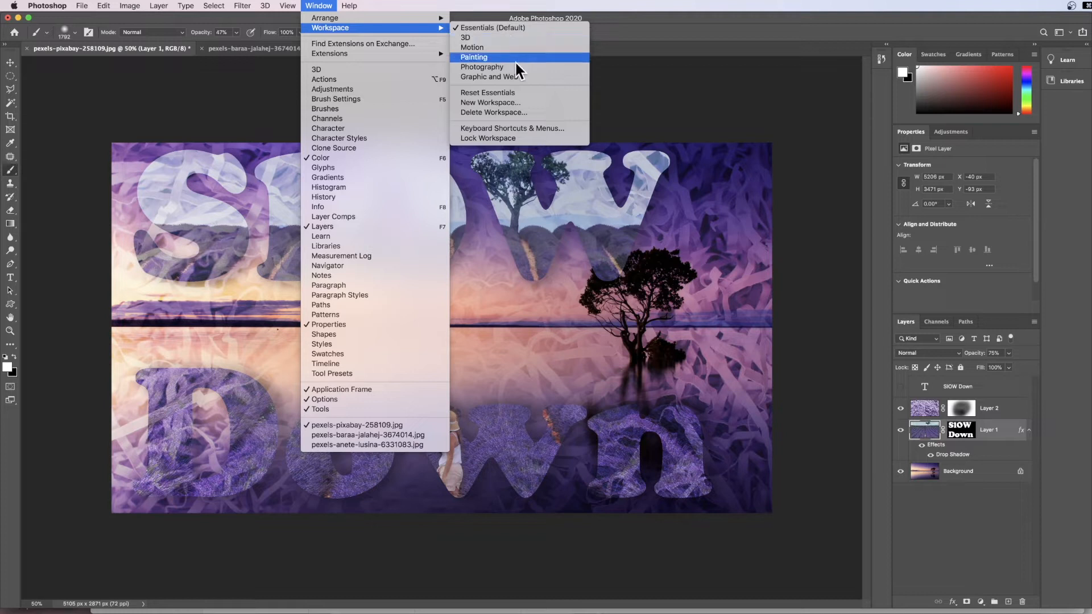
{"action": "left_click", "coordinate": [516, 93]}
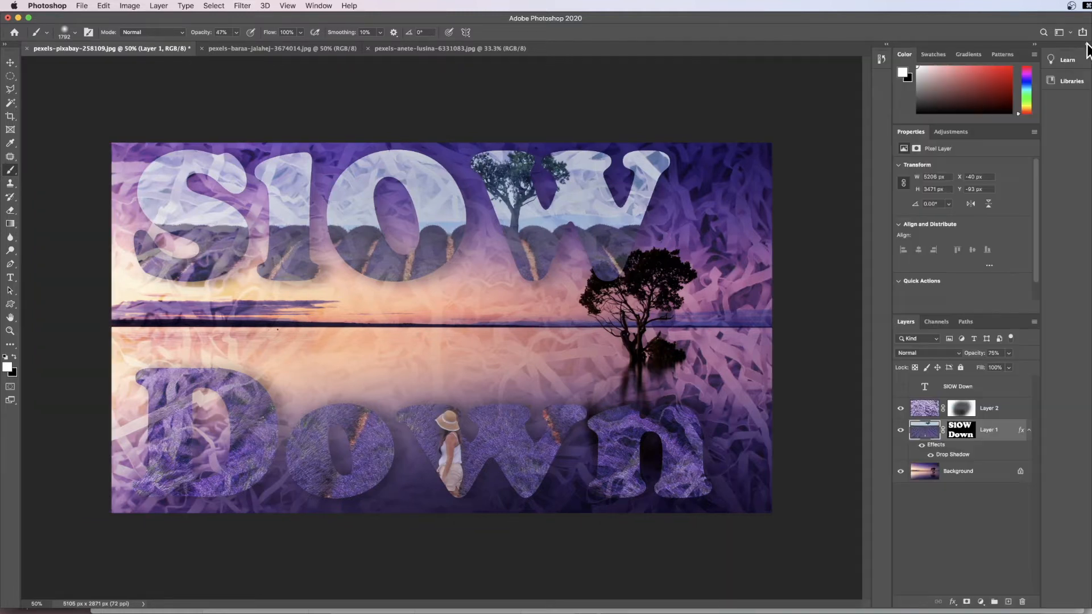
Delete the "Slow Down" type layer, Layer 2 and Layer 1, keeping only the Background layer.
{"action": "left_click", "coordinate": [1086, 52]}
{"action": "left_click", "coordinate": [989, 390]}
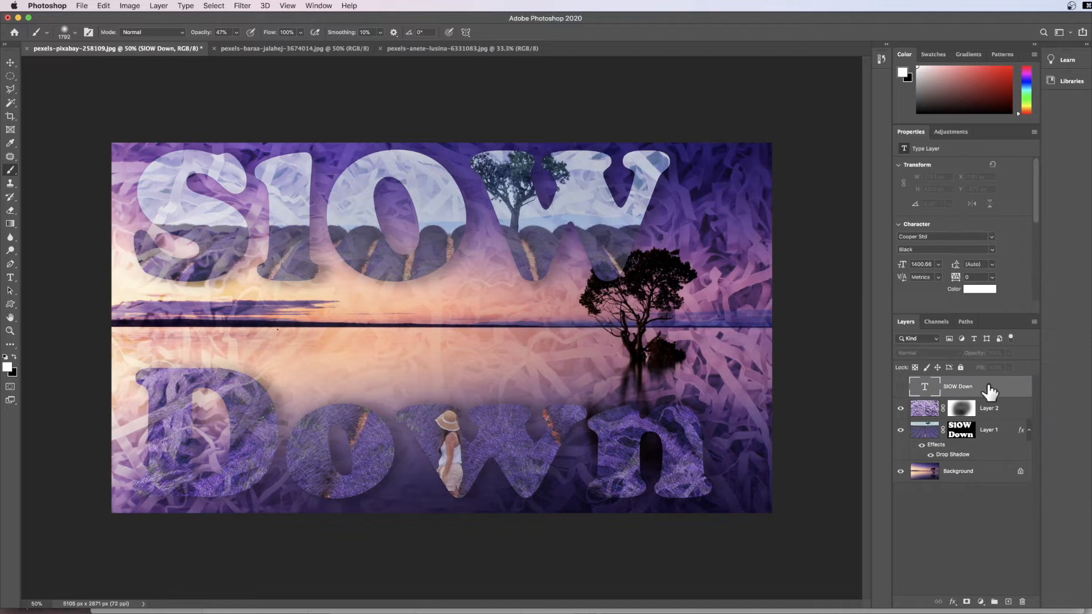
{"action": "left_click", "coordinate": [998, 433], "text": "shift"}
{"action": "left_click_drag", "start_coordinate": [999, 434], "coordinate": [1022, 601]}
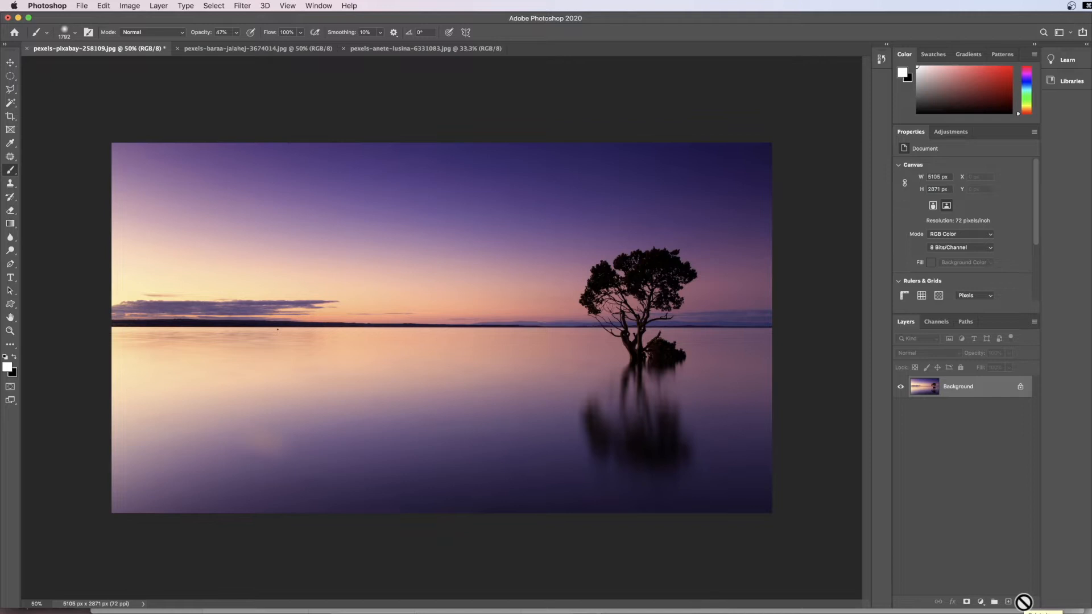
Copy the entire lavender field photo into pexels-pixabay-258109.jpg and shift it slightly up and left to cover the canvas.
{"action": "left_click", "coordinate": [277, 50]}
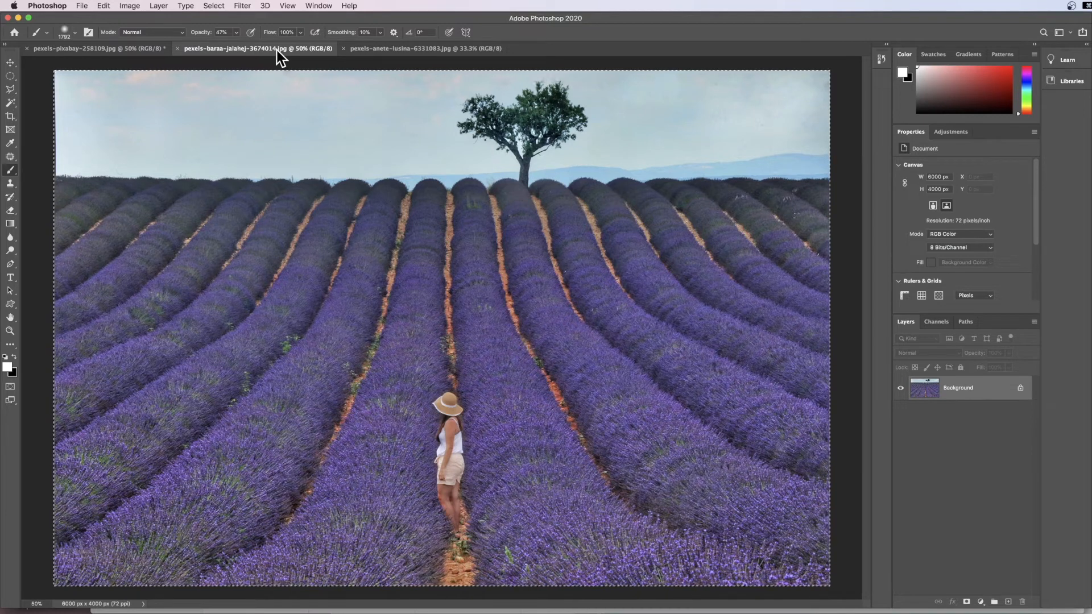
{"action": "key", "text": "super+a"}
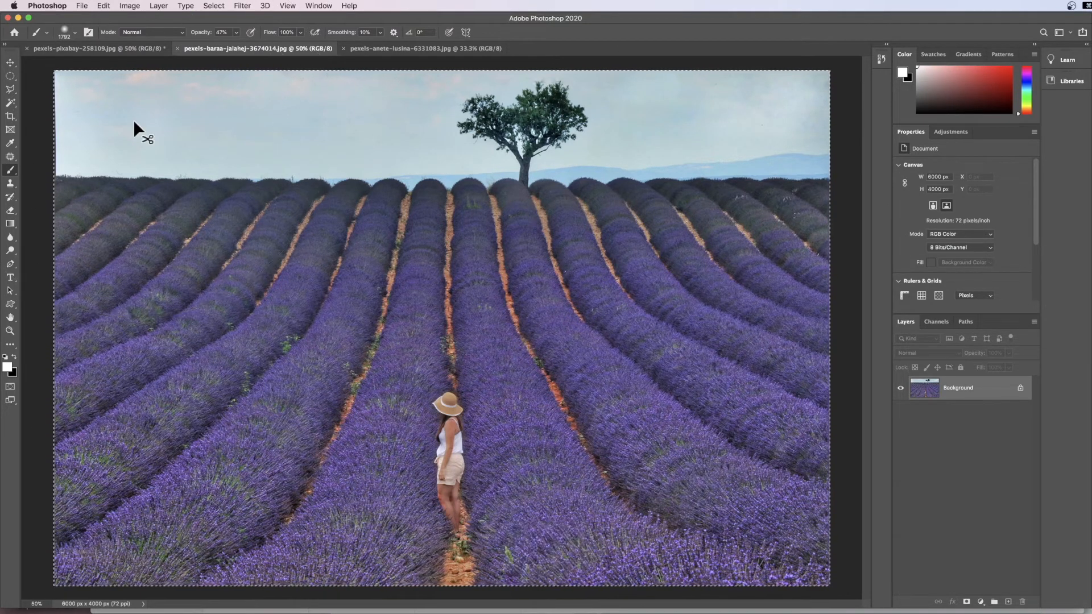
{"action": "key", "text": "super+c"}
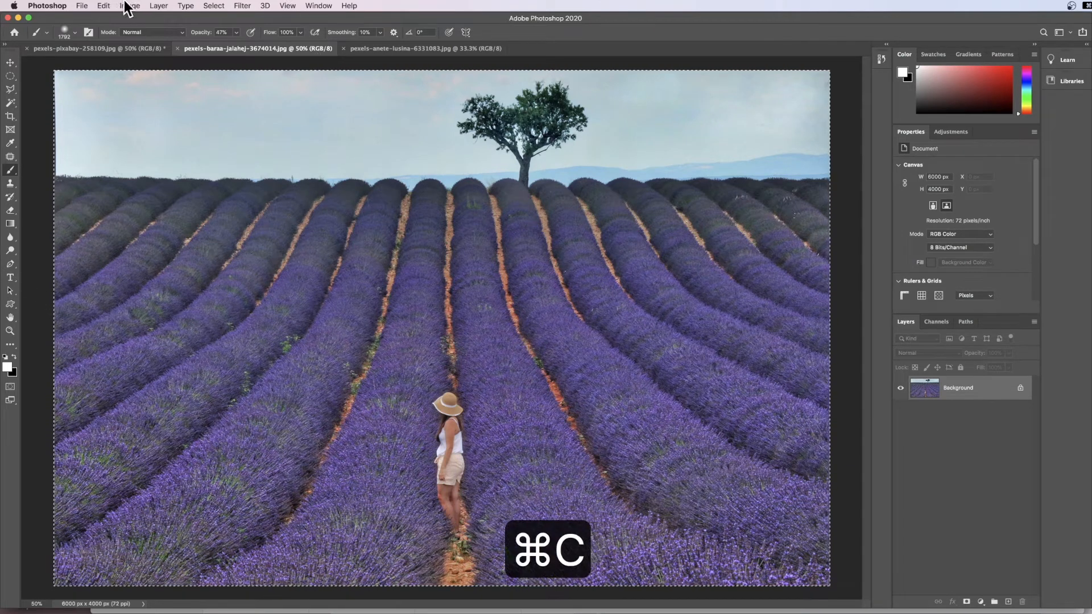
{"action": "left_click", "coordinate": [111, 49]}
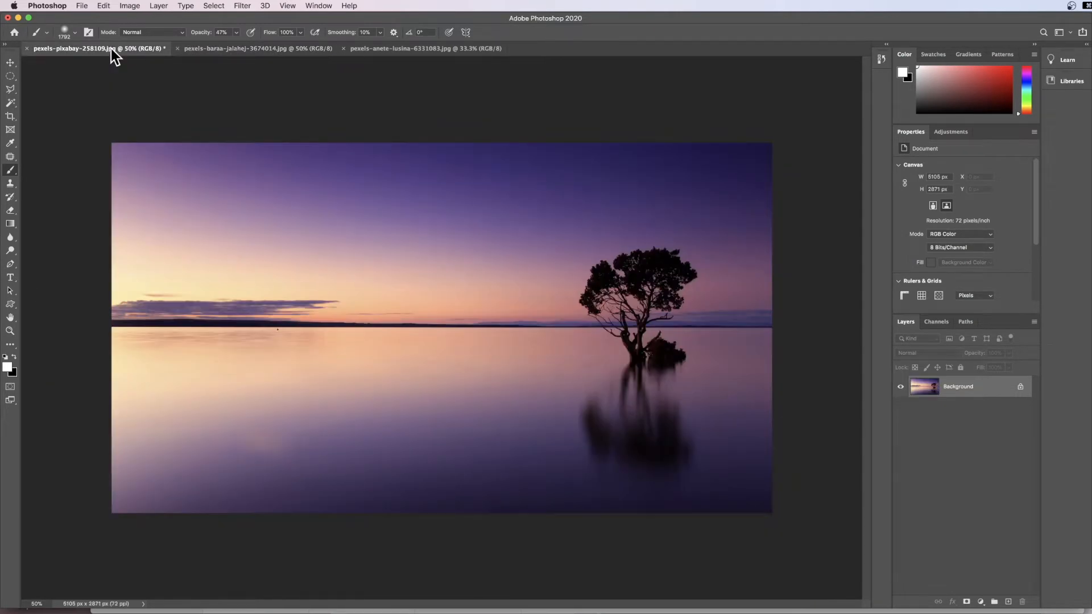
{"action": "key", "text": "super+v"}
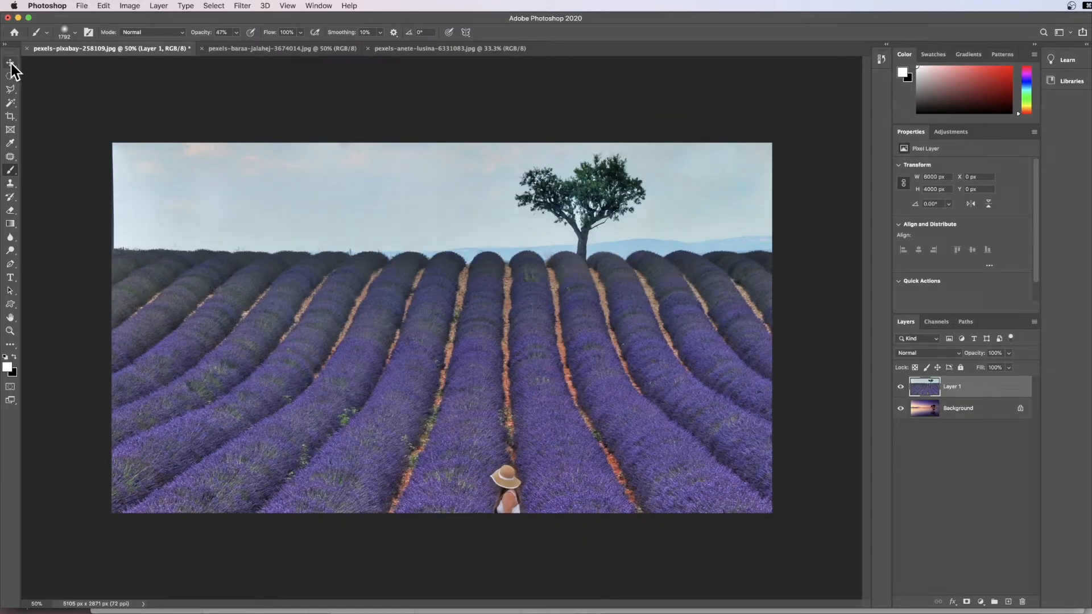
{"action": "key", "text": "v"}
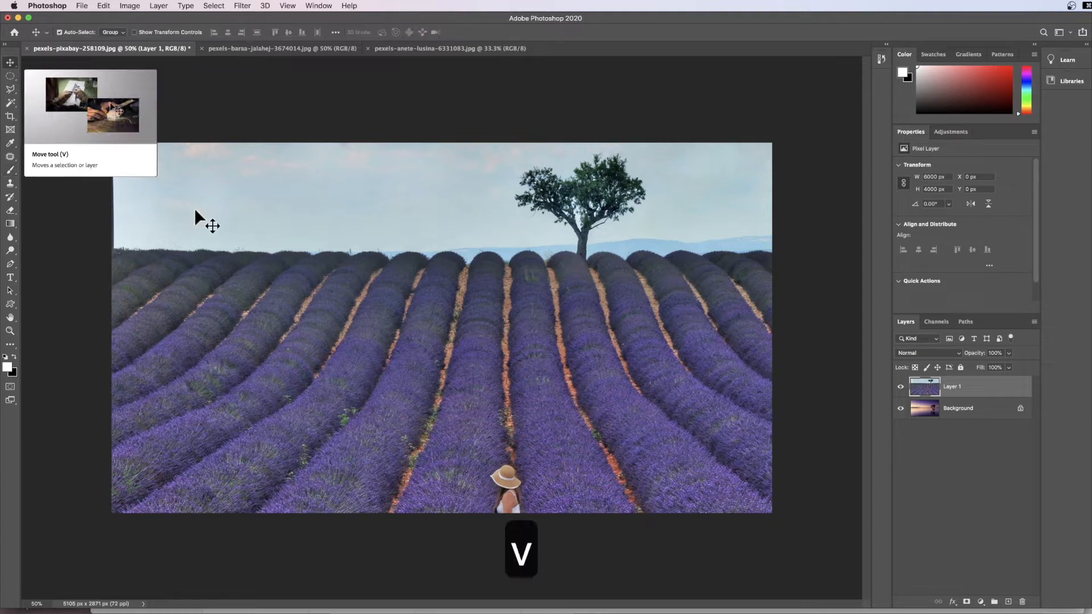
{"action": "left_click_drag", "start_coordinate": [507, 374], "coordinate": [480, 366]}
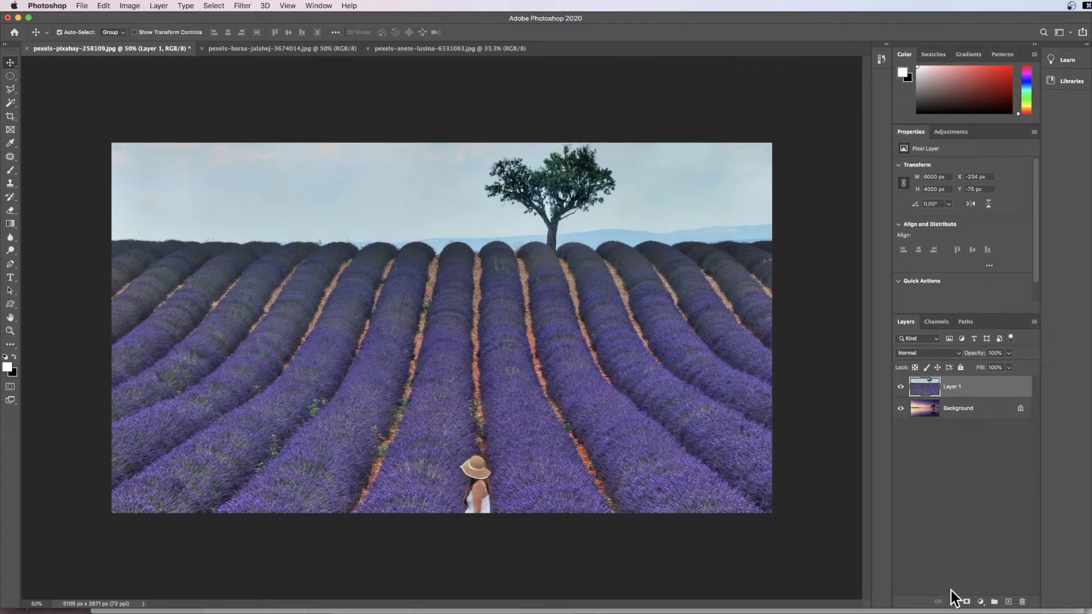
Add a new layer above the lavender photo and name it "text".
{"action": "left_click", "coordinate": [1008, 602]}
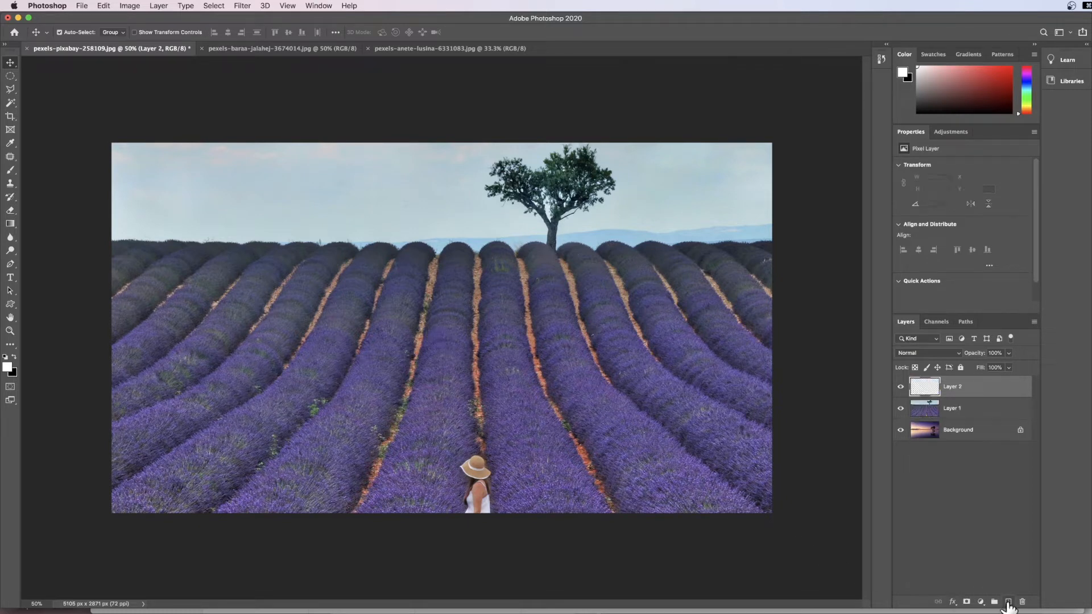
{"action": "double_click", "coordinate": [954, 387]}
{"action": "type", "text": "text"}
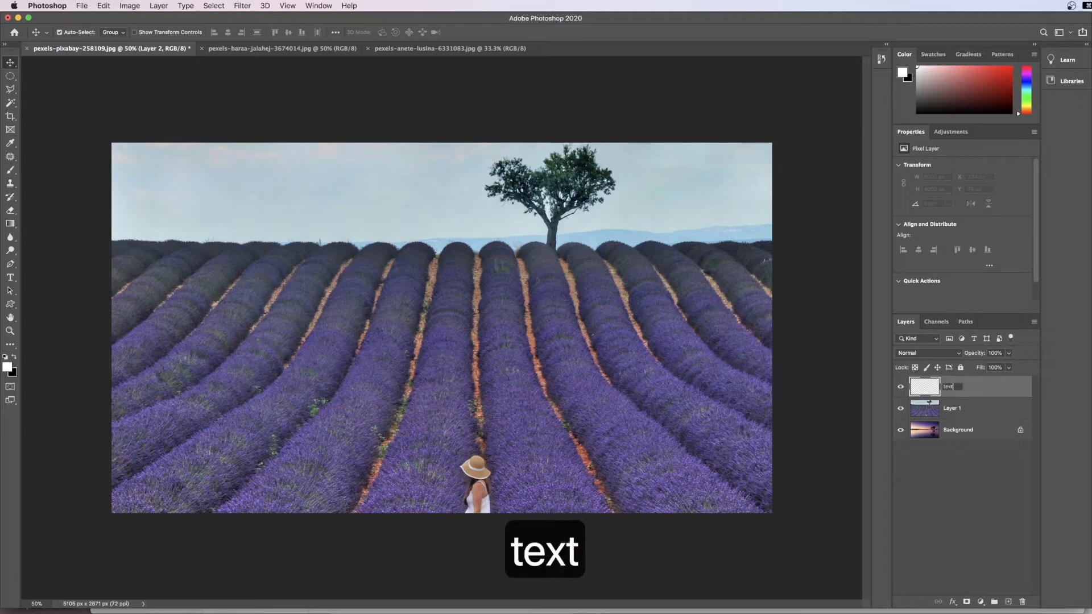
{"action": "left_click", "coordinate": [992, 508]}
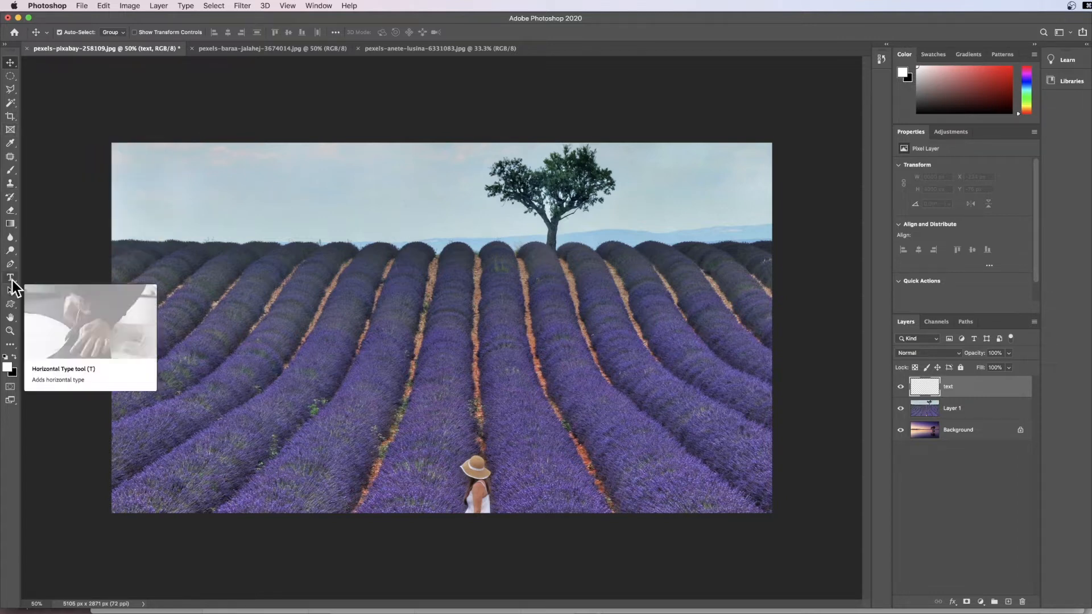
Start a horizontal type object in the upper part of the canvas using the Cooper Std Black font.
{"action": "key", "text": "t"}
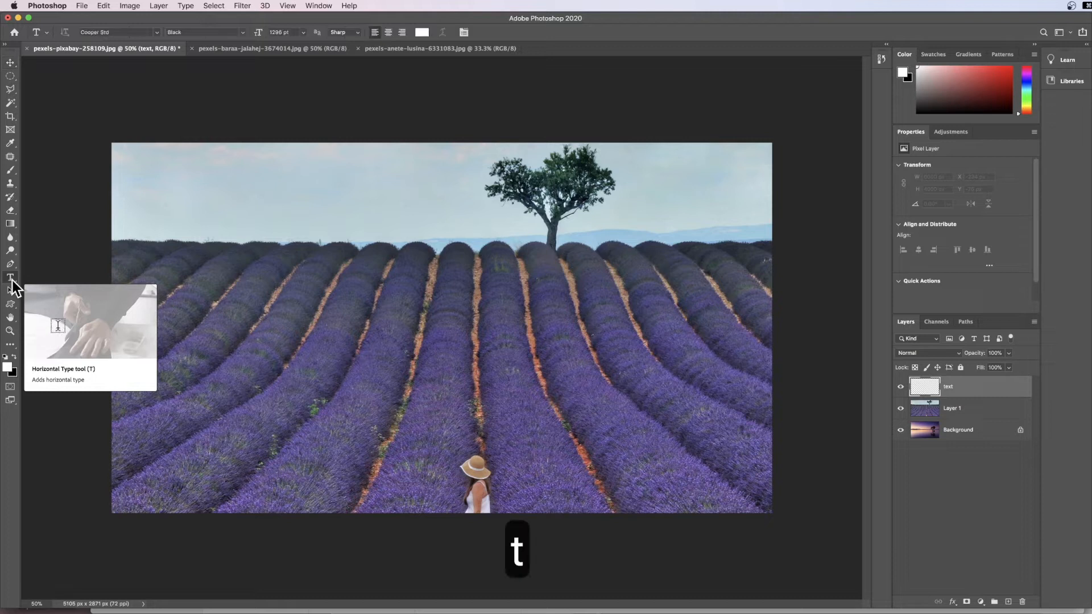
{"action": "left_click", "coordinate": [211, 263]}
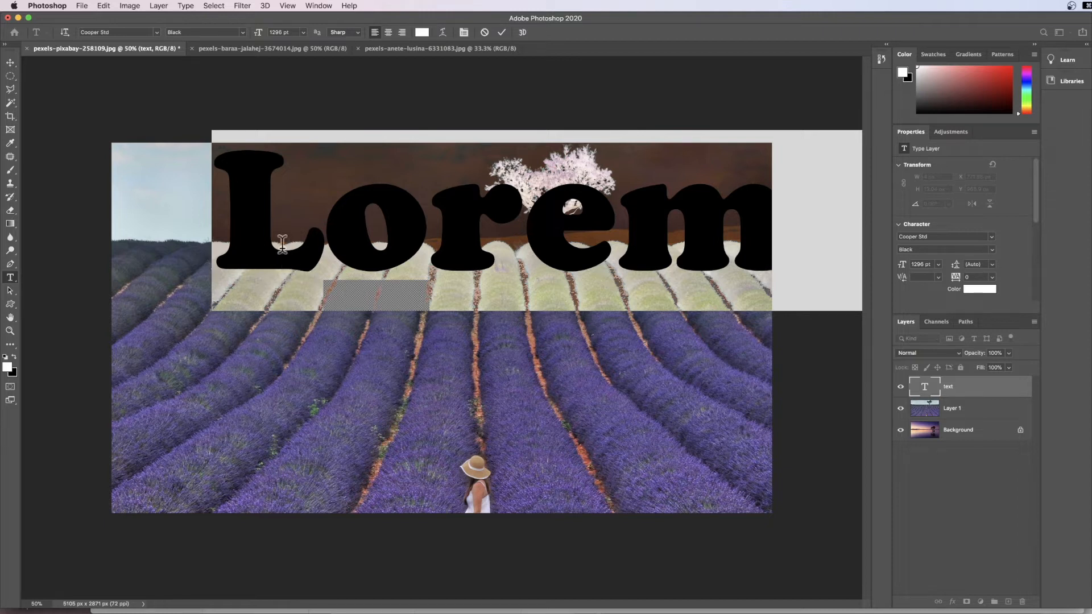
{"action": "left_click", "coordinate": [157, 32]}
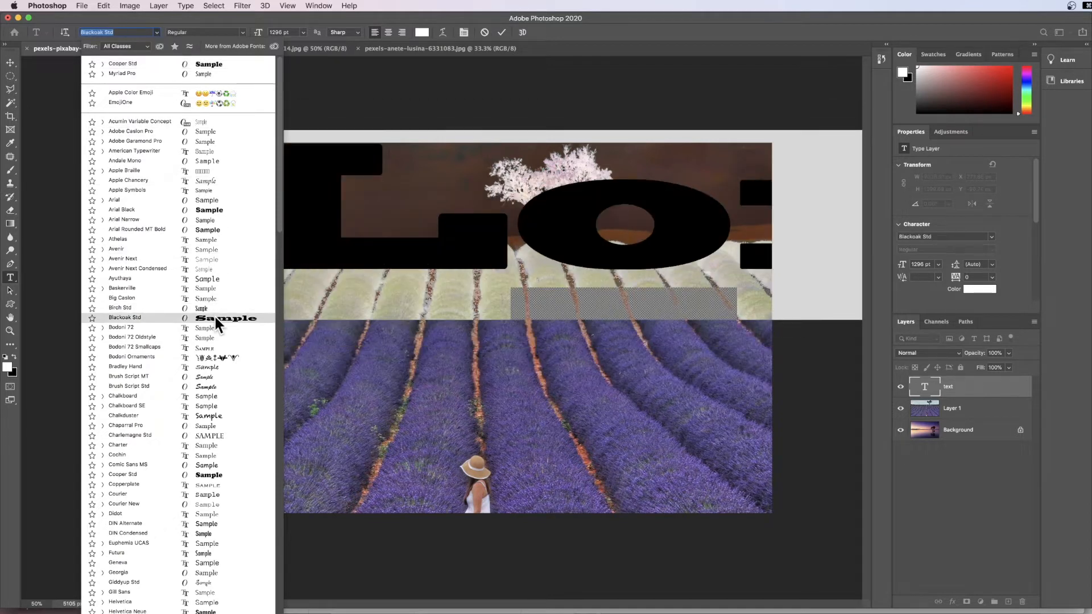
{"action": "left_click", "coordinate": [210, 475]}
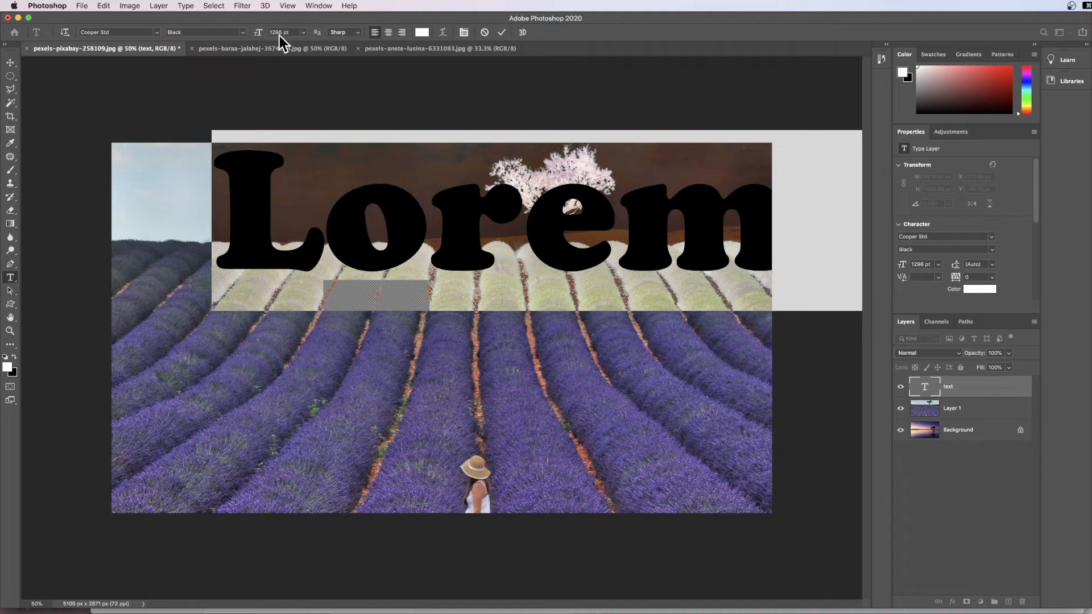
Try the preset font sizes 18 pt and 72 pt on the placeholder text.
{"action": "left_click", "coordinate": [303, 32]}
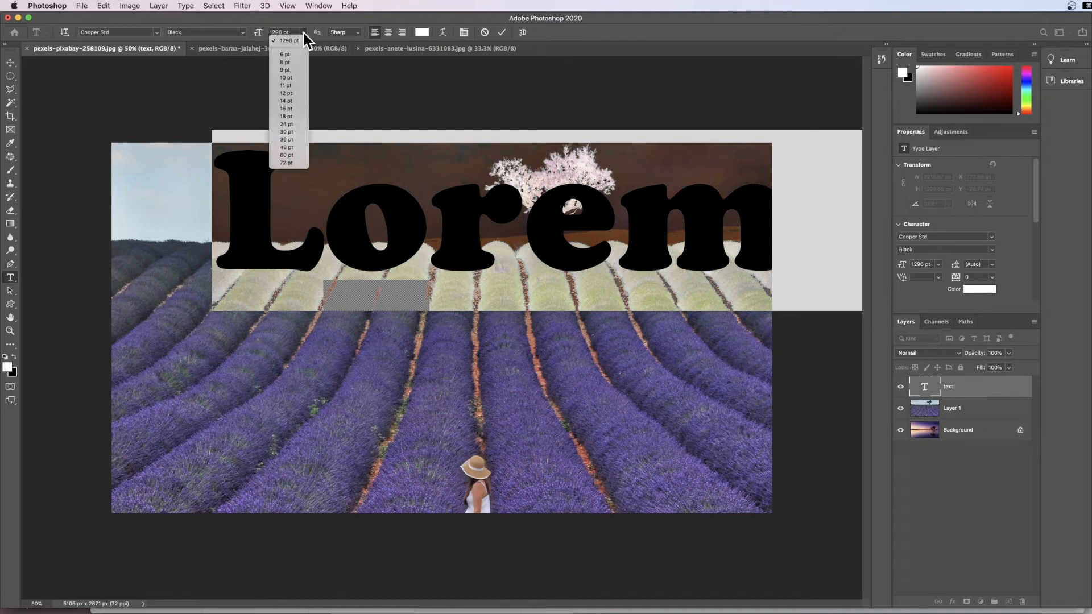
{"action": "left_click", "coordinate": [283, 116]}
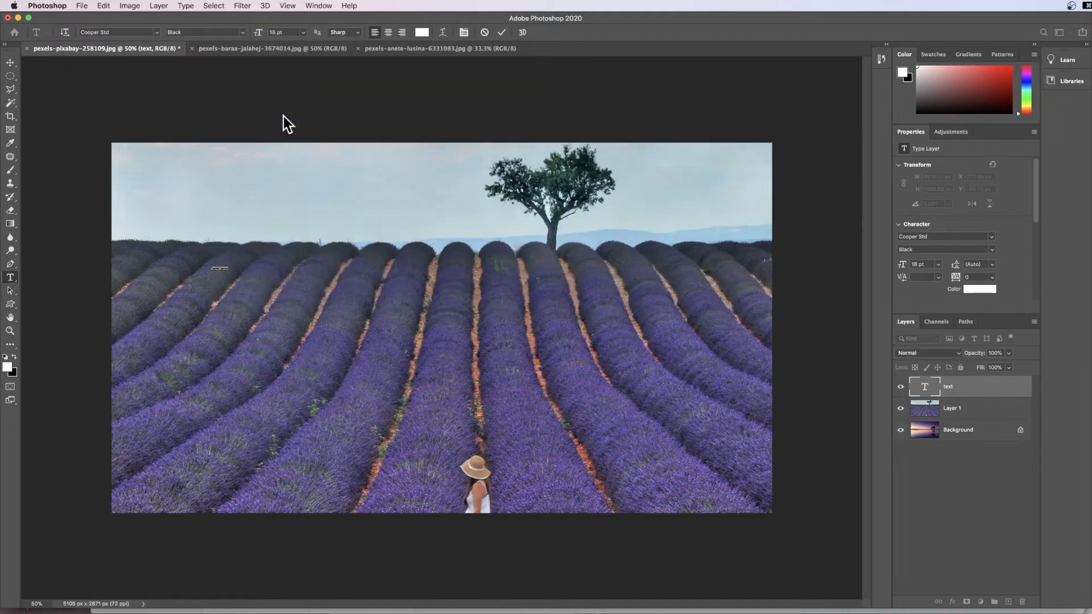
{"action": "left_click", "coordinate": [301, 31]}
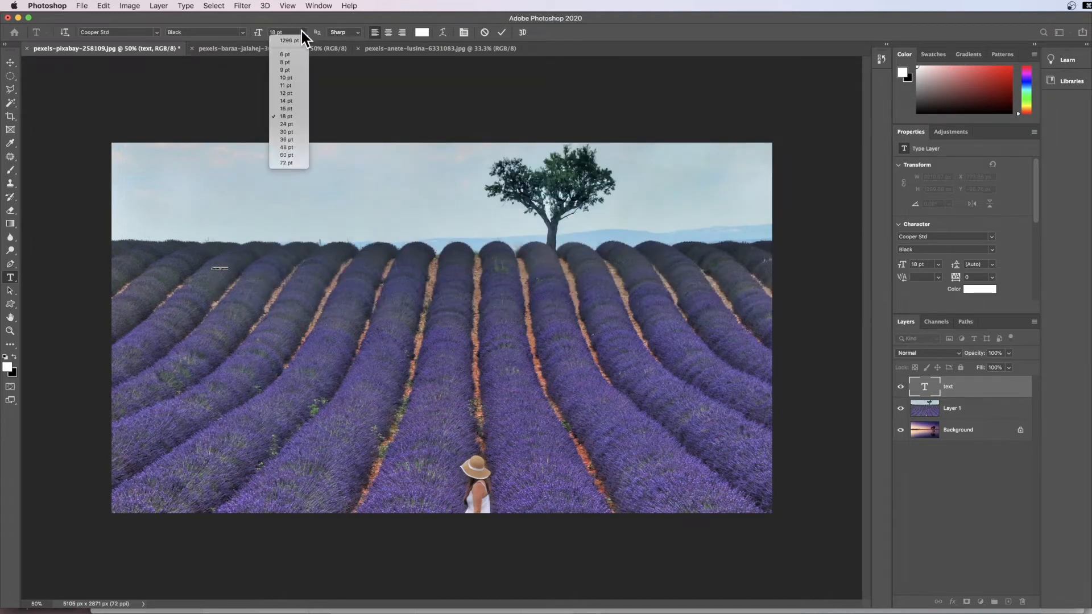
{"action": "left_click", "coordinate": [282, 163]}
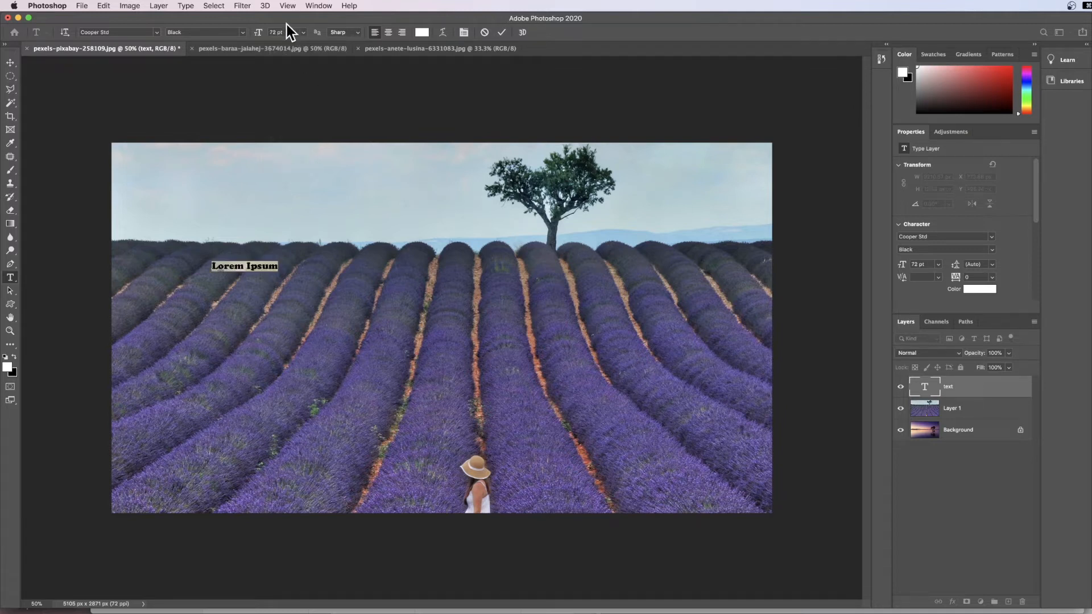
Set the placeholder text's font size to 600 pt.
{"action": "left_click_drag", "start_coordinate": [276, 33], "coordinate": [263, 32]}
{"action": "type", "text": "600"}
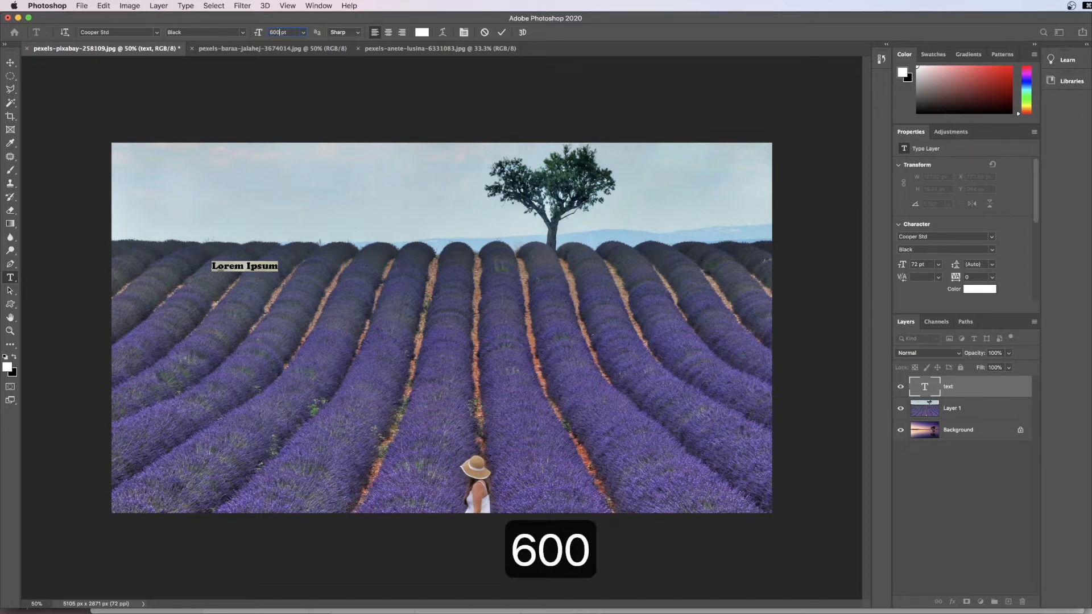
{"action": "key", "text": "Return"}
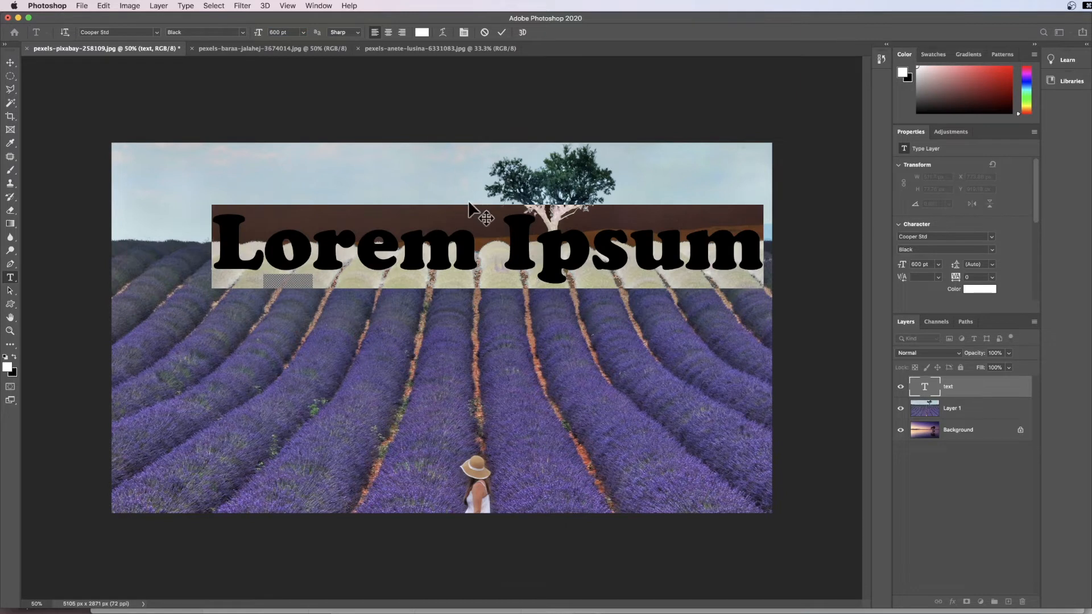
Replace the placeholder word "Lorem" with "Calm" and start a second line with "Down".
{"action": "double_click", "coordinate": [381, 251]}
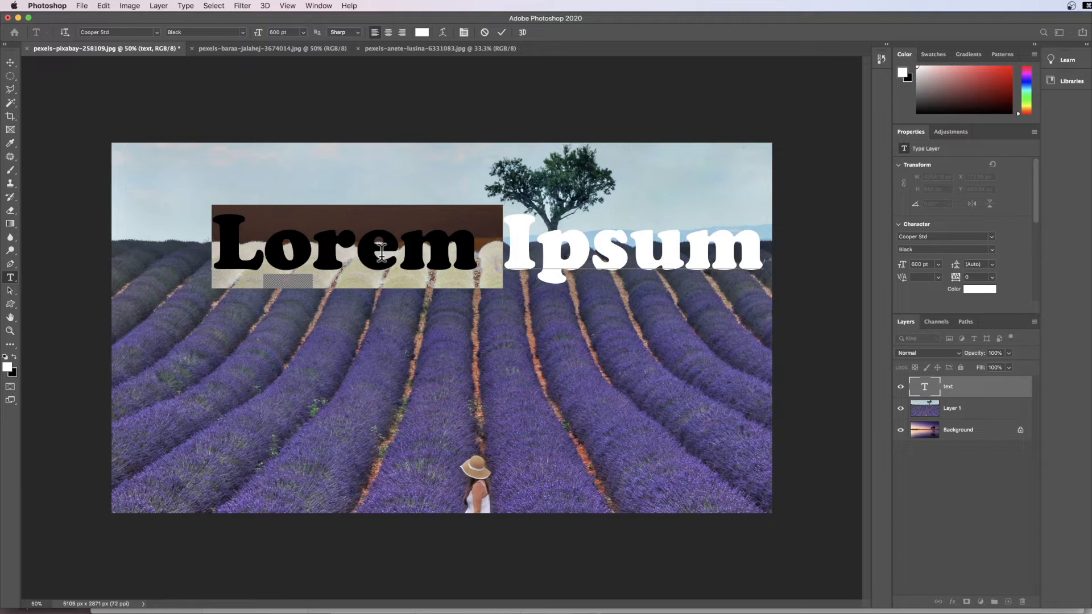
{"action": "type", "text": "Cal"}
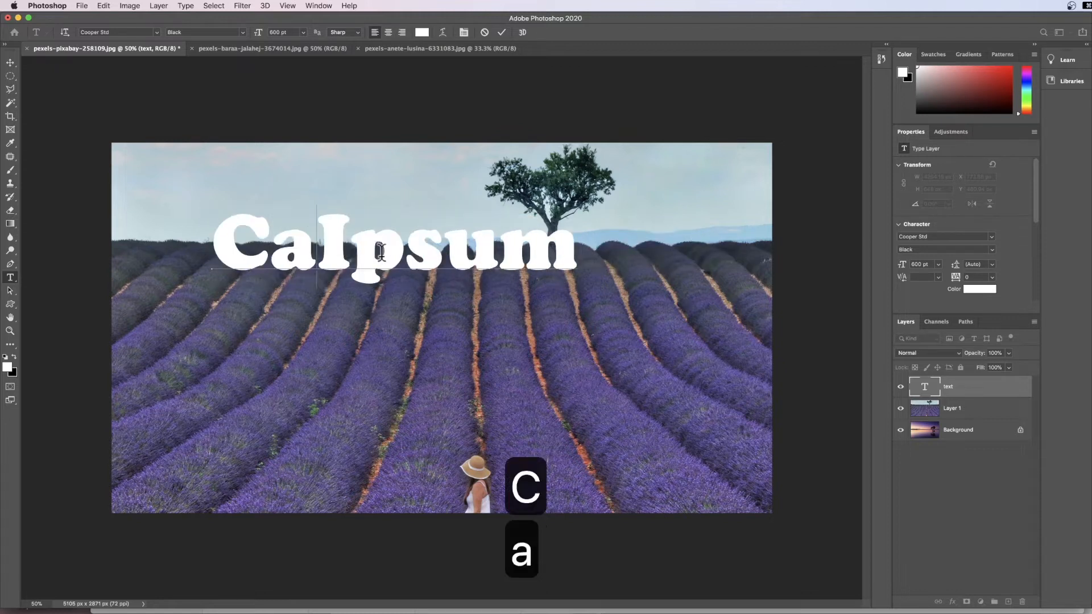
{"action": "type", "text": "m"}
{"action": "key", "text": "Return"}
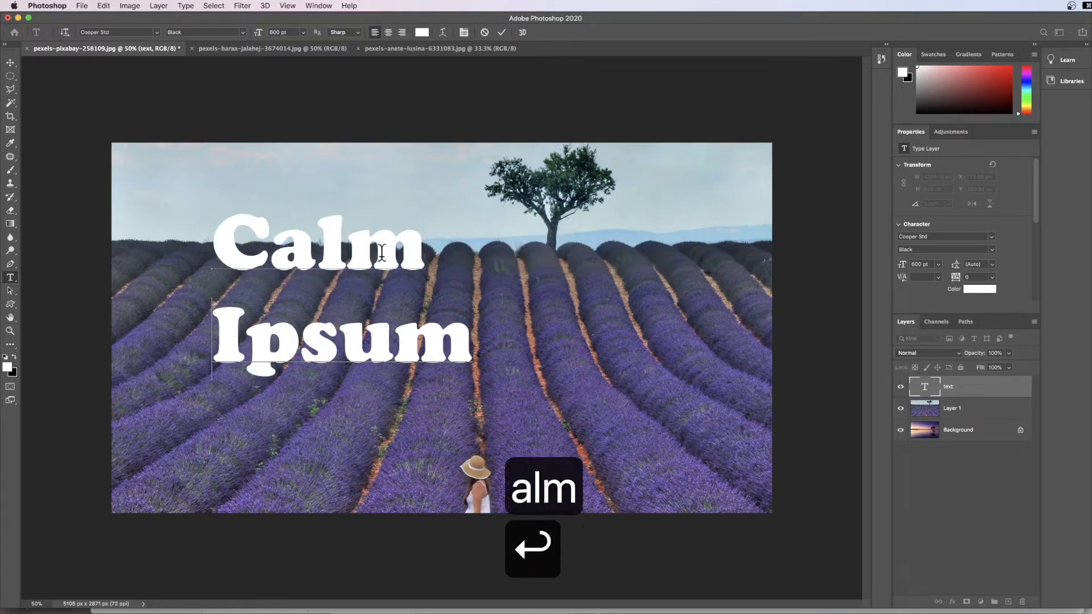
{"action": "type", "text": "Down"}
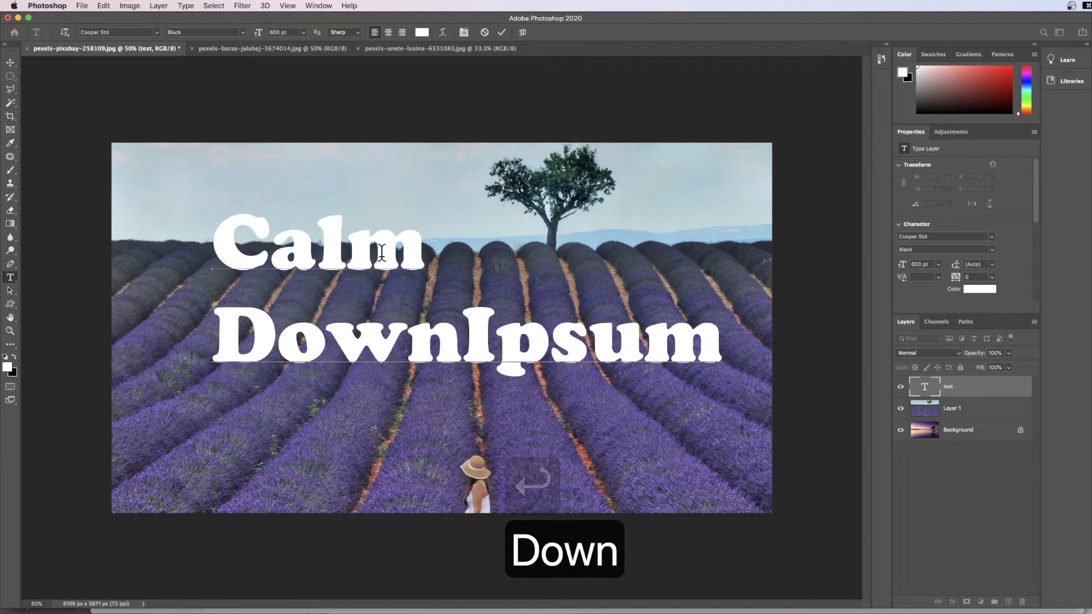
Delete all the wording that precedes "Ipsum" in the type object.
{"action": "key", "text": "BackSpace"}
{"action": "key", "text": "BackSpace"}
{"action": "key", "text": "BackSpace"}
{"action": "key", "text": "BackSpace"}
{"action": "key", "text": "BackSpace"}
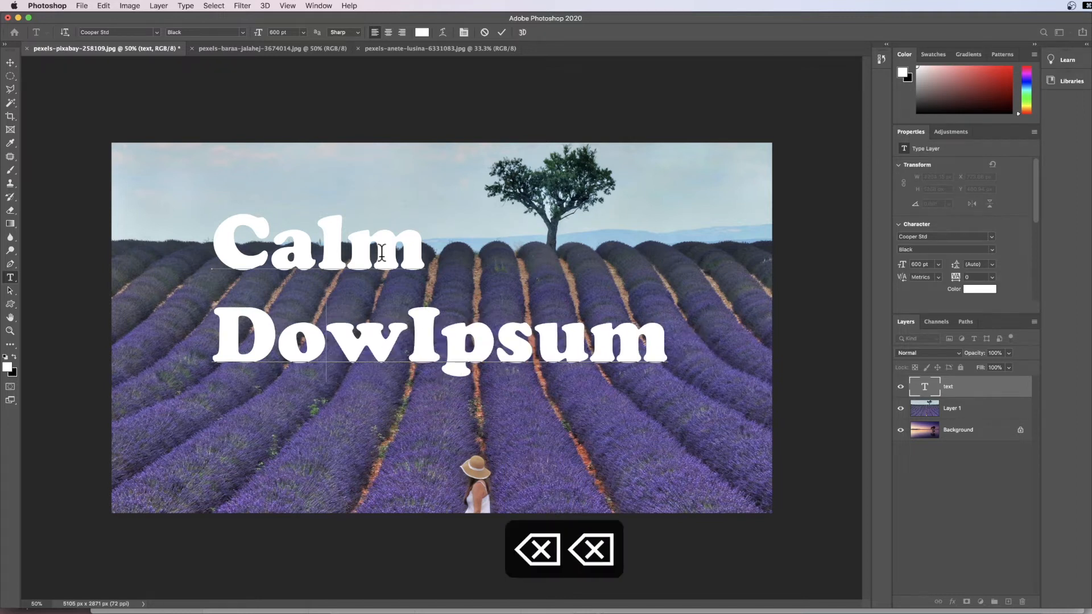
{"action": "key", "text": "BackSpace"}
{"action": "key", "text": "BackSpace"}
{"action": "key", "text": "BackSpace"}
{"action": "key", "text": "BackSpace"}
{"action": "key", "text": "BackSpace"}
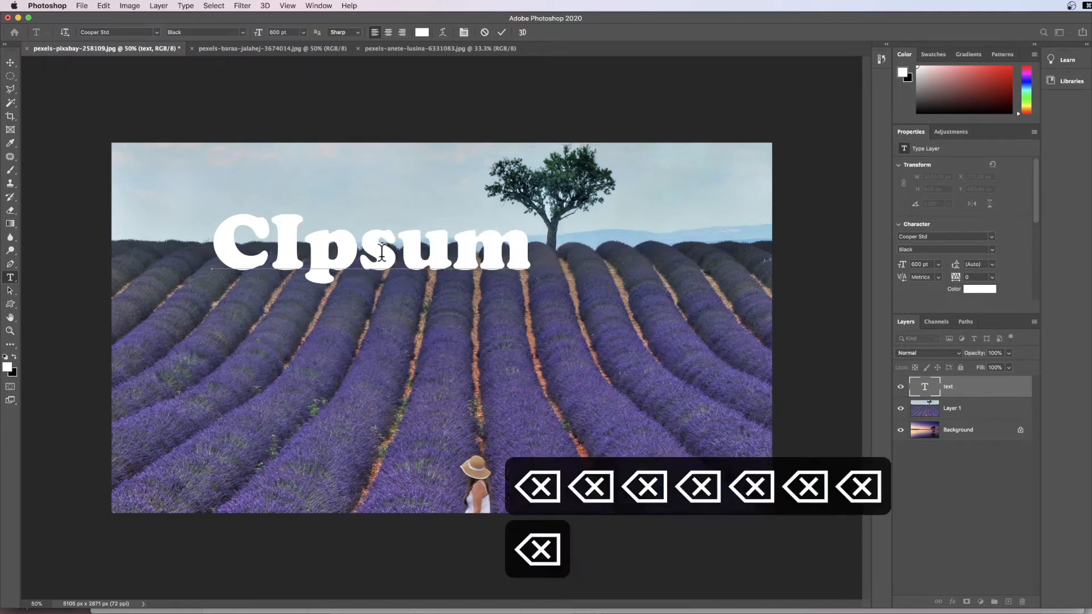
Enter "Slow" before "Ipsum", followed by "Down" on a second line.
{"action": "type", "text": "Slow"}
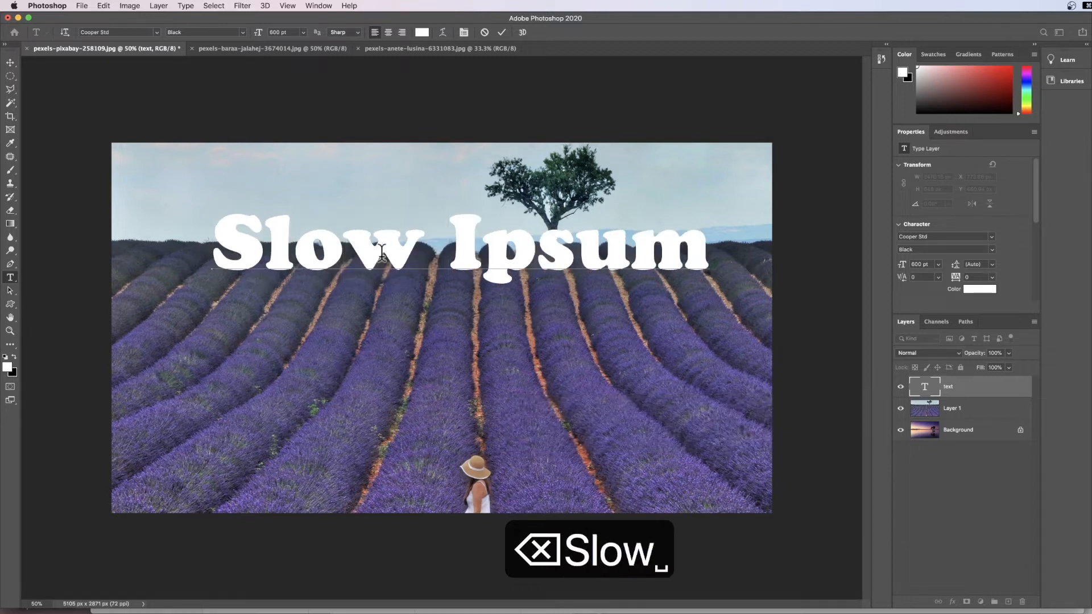
{"action": "key", "text": "BackSpace"}
{"action": "key", "text": "Return"}
{"action": "type", "text": "Down"}
Remove the leftover placeholder word "Ipsum" after "Down".
{"action": "key", "text": "Right"}
{"action": "key", "text": "Right"}
{"action": "key", "text": "Right"}
{"action": "key", "text": "Right"}
{"action": "key", "text": "Right"}
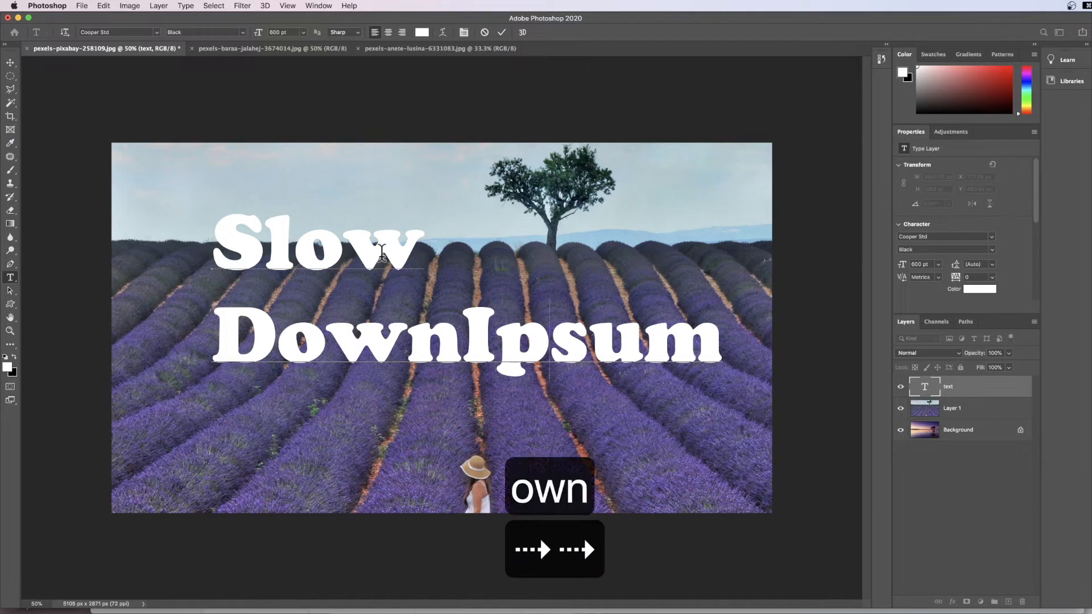
{"action": "key", "text": "BackSpace"}
{"action": "key", "text": "BackSpace"}
{"action": "key", "text": "BackSpace"}
{"action": "key", "text": "BackSpace"}
{"action": "key", "text": "BackSpace"}
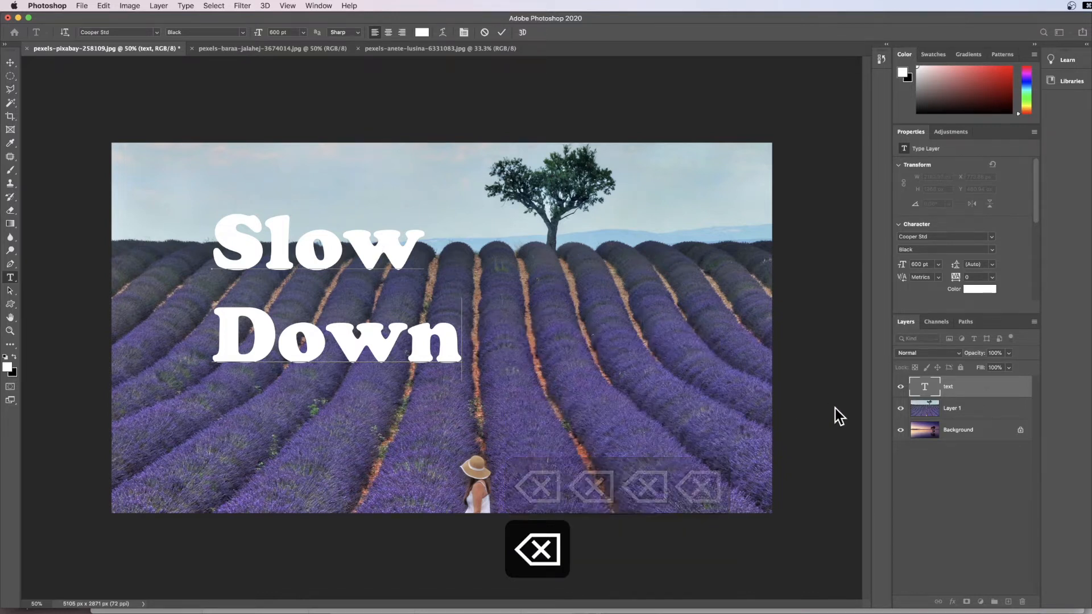
Scale the "Slow Down" text layer up to about 246% and position it across the whole canvas.
{"action": "left_click", "coordinate": [982, 480]}
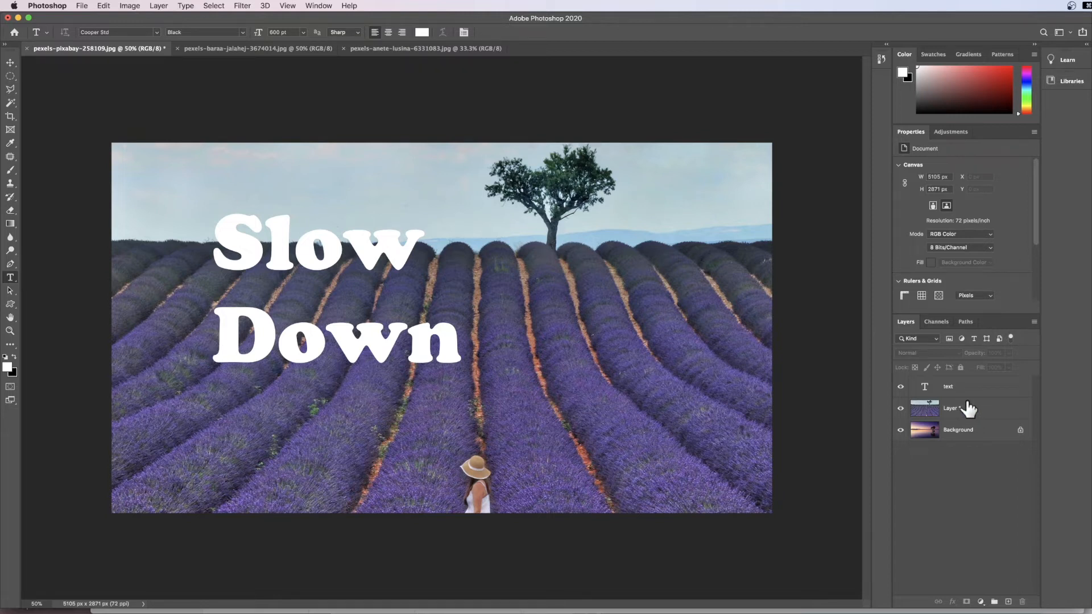
{"action": "left_click", "coordinate": [984, 391]}
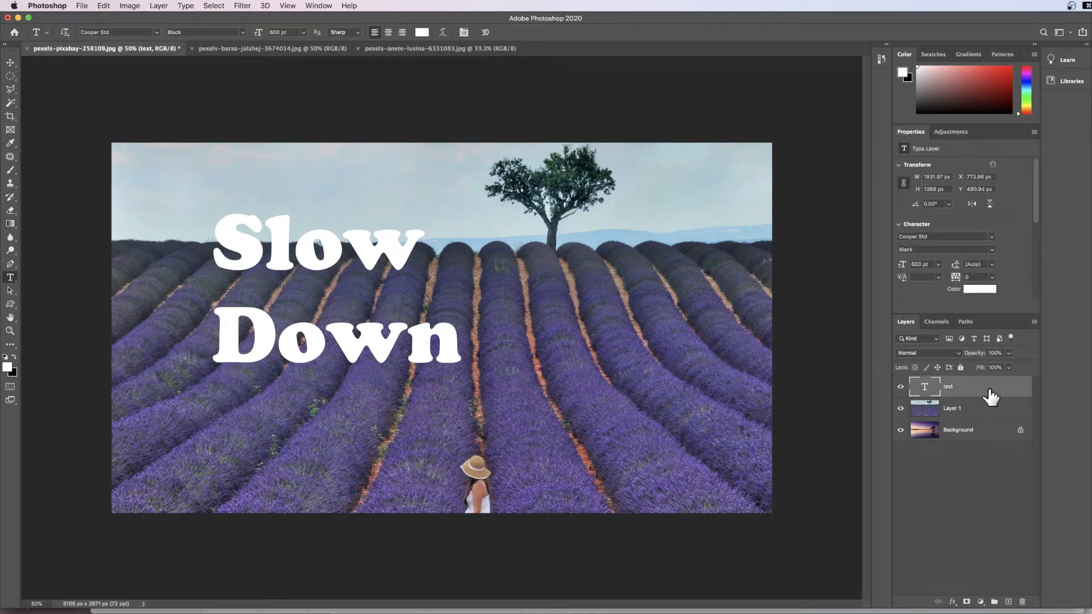
{"action": "key", "text": "super+t"}
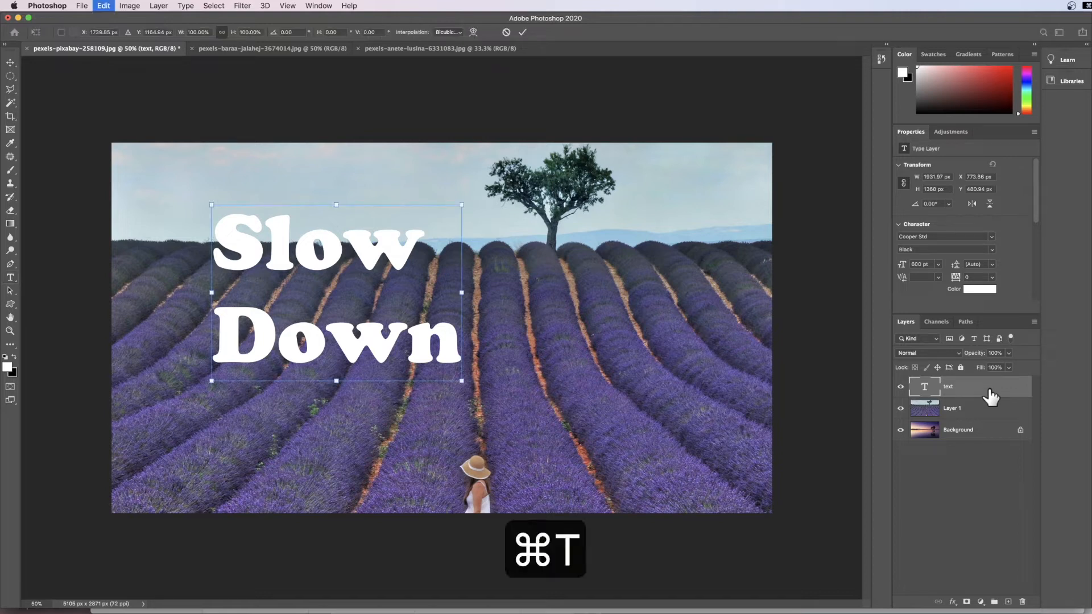
{"action": "left_click_drag", "start_coordinate": [462, 382], "coordinate": [707, 506]}
{"action": "left_click_drag", "start_coordinate": [212, 205], "coordinate": [69, 103]}
{"action": "left_click_drag", "start_coordinate": [162, 206], "coordinate": [215, 224]}
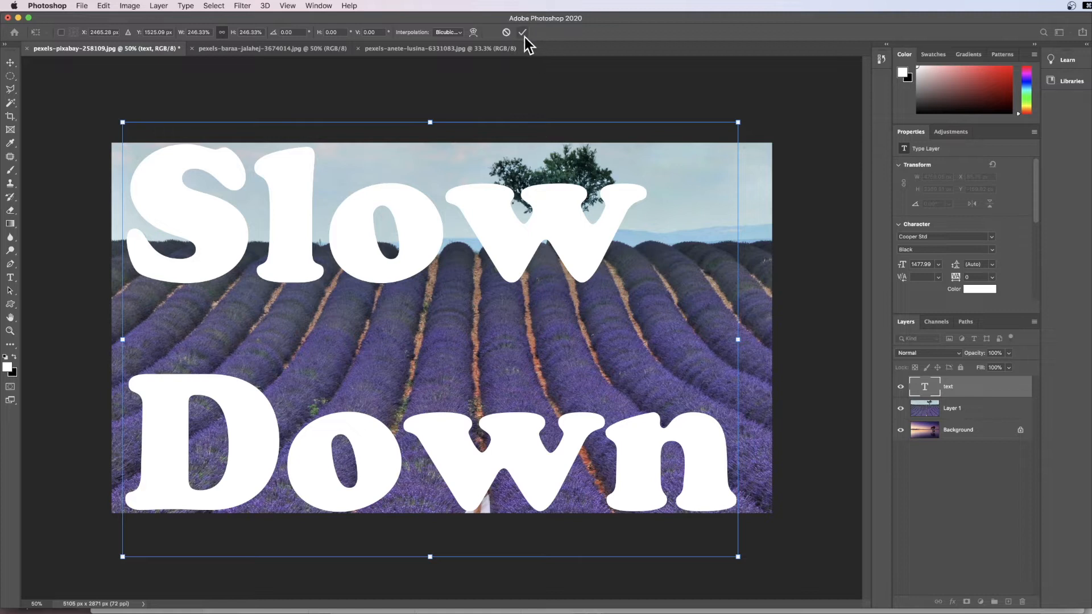
{"action": "key", "text": "Return"}
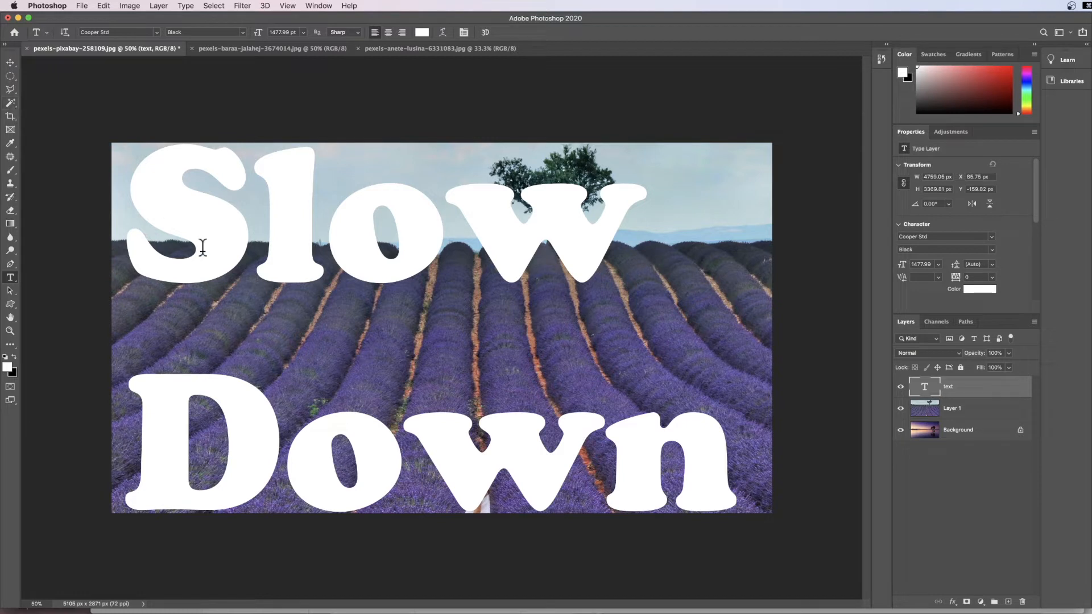
Select all the white letters of "Slow Down" with the Magic Wand in add-to-selection mode.
{"action": "key", "text": "w"}
{"action": "left_click", "coordinate": [211, 234]}
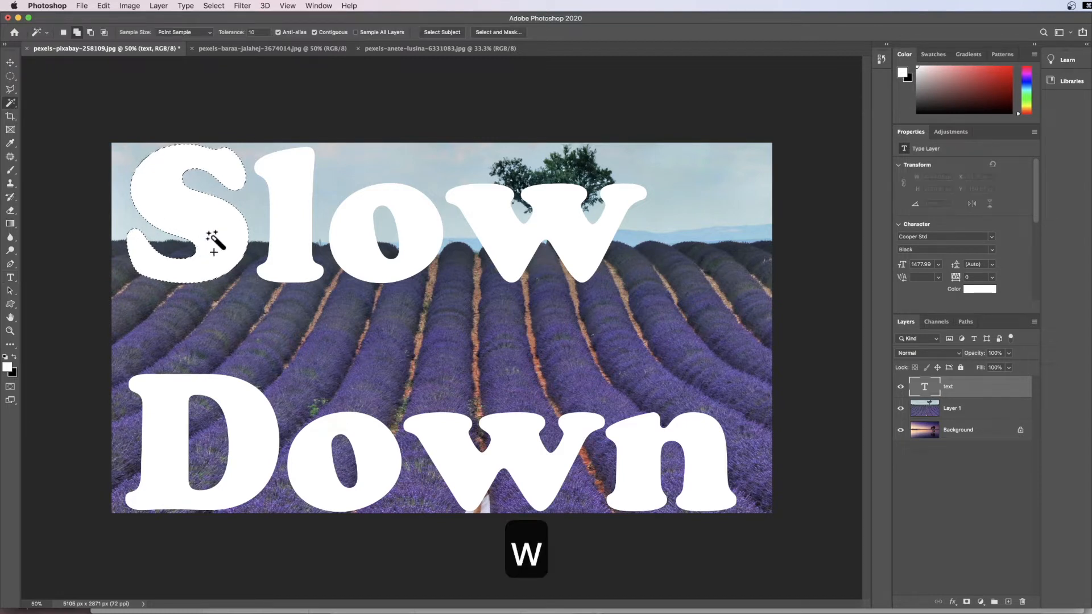
{"action": "left_click", "coordinate": [76, 32]}
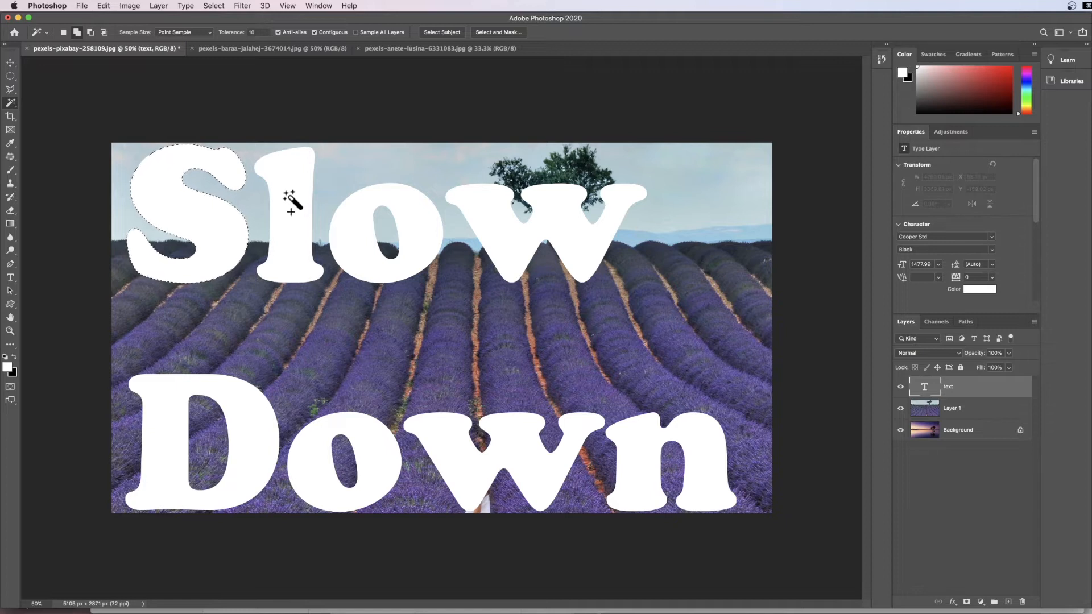
{"action": "left_click", "coordinate": [356, 242]}
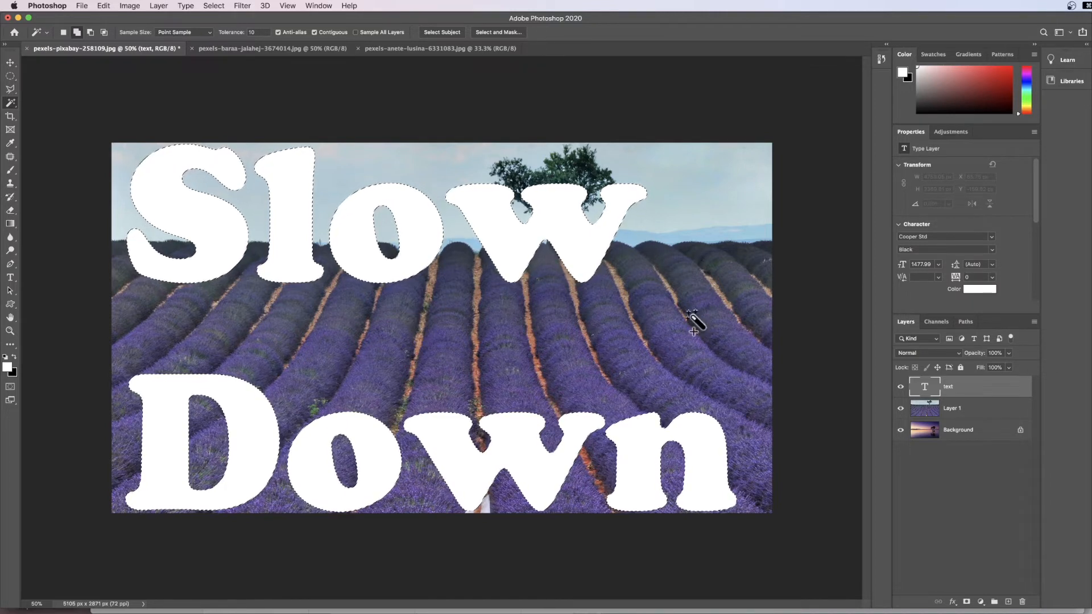
Hide the text layer and mask the lavender photo layer with the letter selection.
{"action": "left_click", "coordinate": [900, 388]}
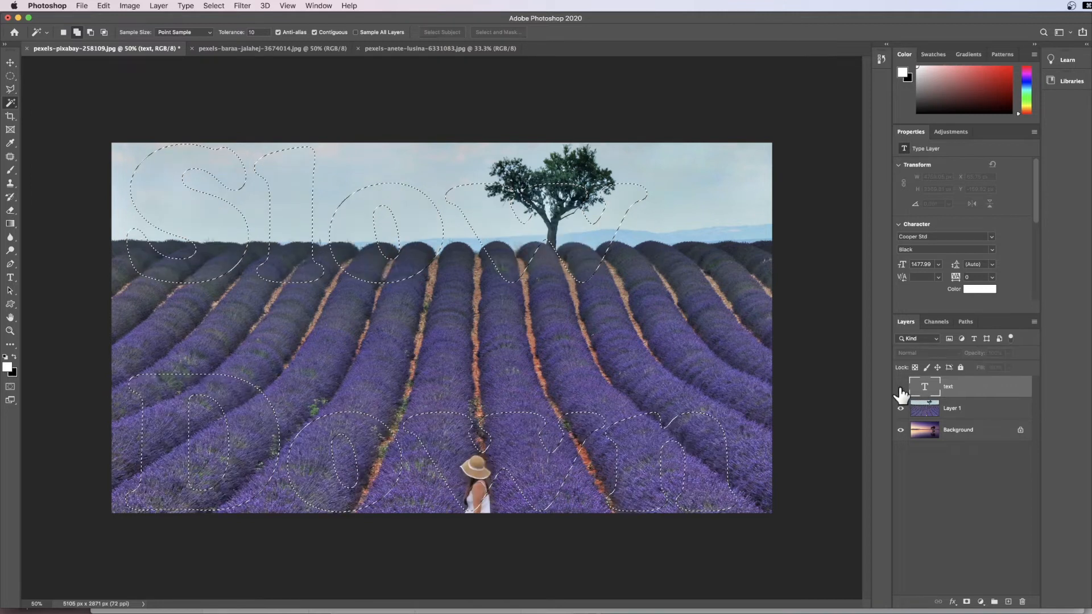
{"action": "left_click", "coordinate": [988, 413]}
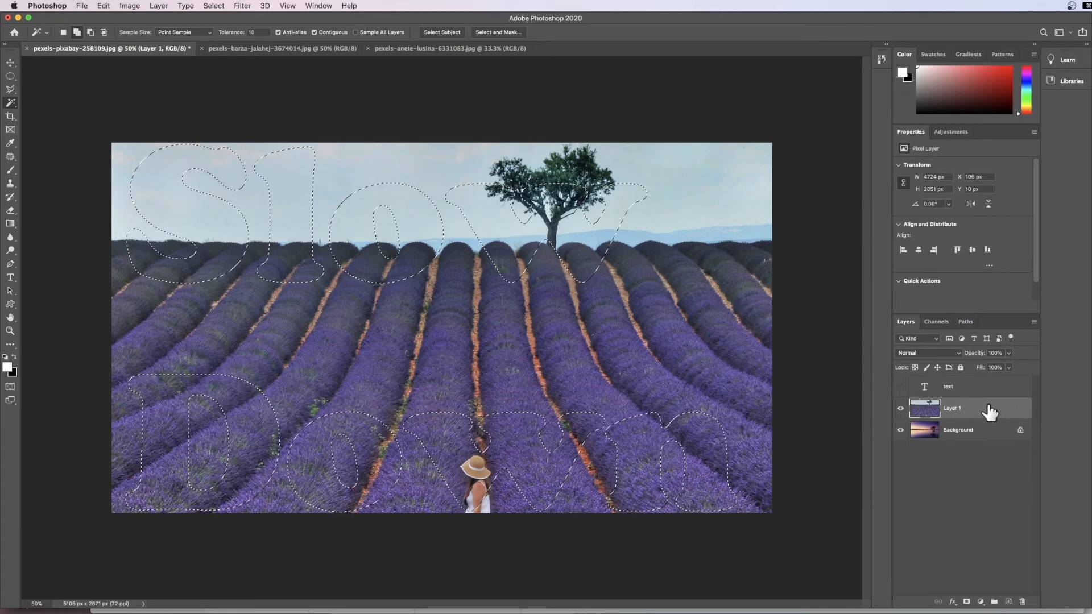
{"action": "left_click", "coordinate": [966, 602]}
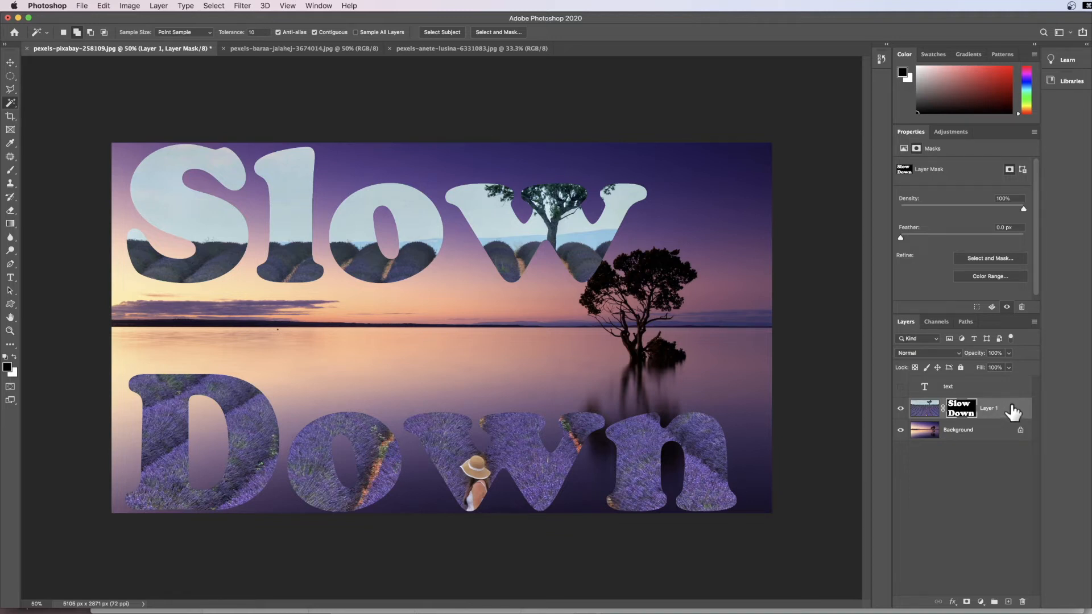
Add a drop shadow to the masked lavender layer, adjusting its angle and size, with 81 px distance and 57% spread.
{"action": "double_click", "coordinate": [1008, 414]}
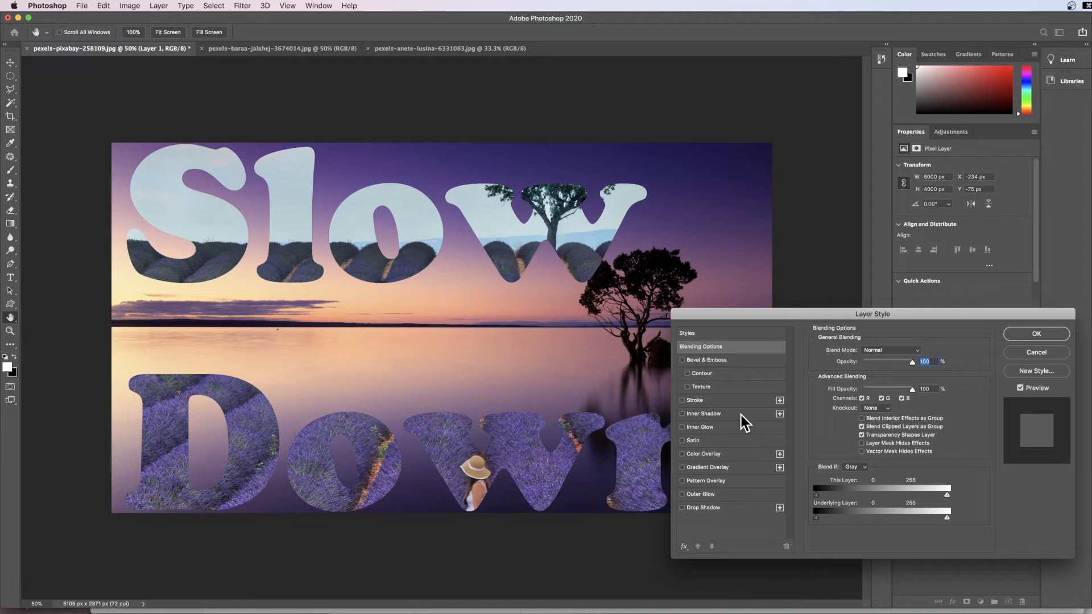
{"action": "left_click", "coordinate": [723, 509]}
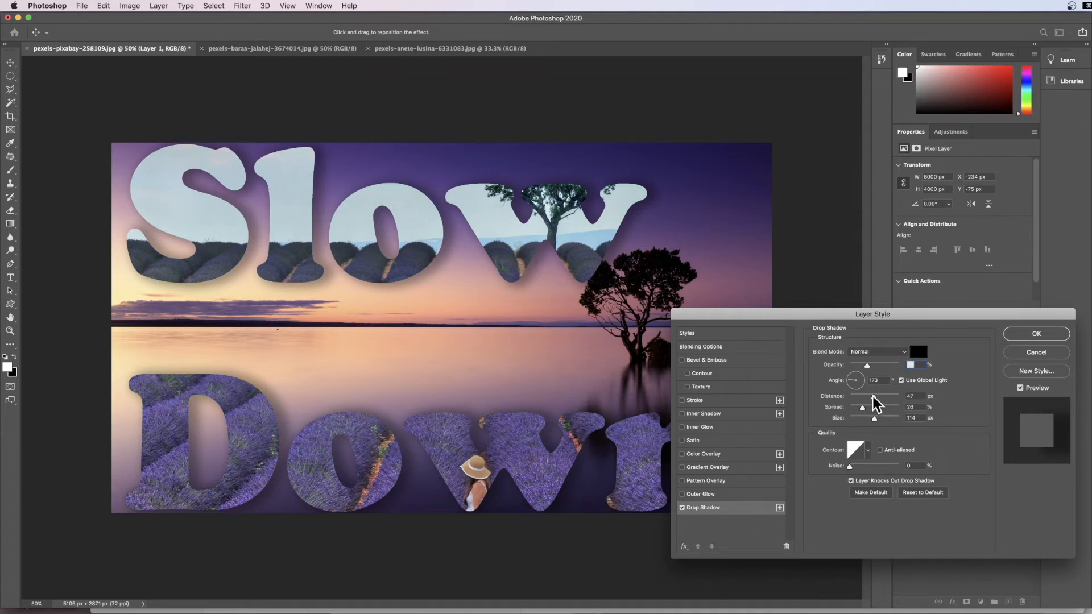
{"action": "left_click_drag", "start_coordinate": [852, 378], "coordinate": [853, 376]}
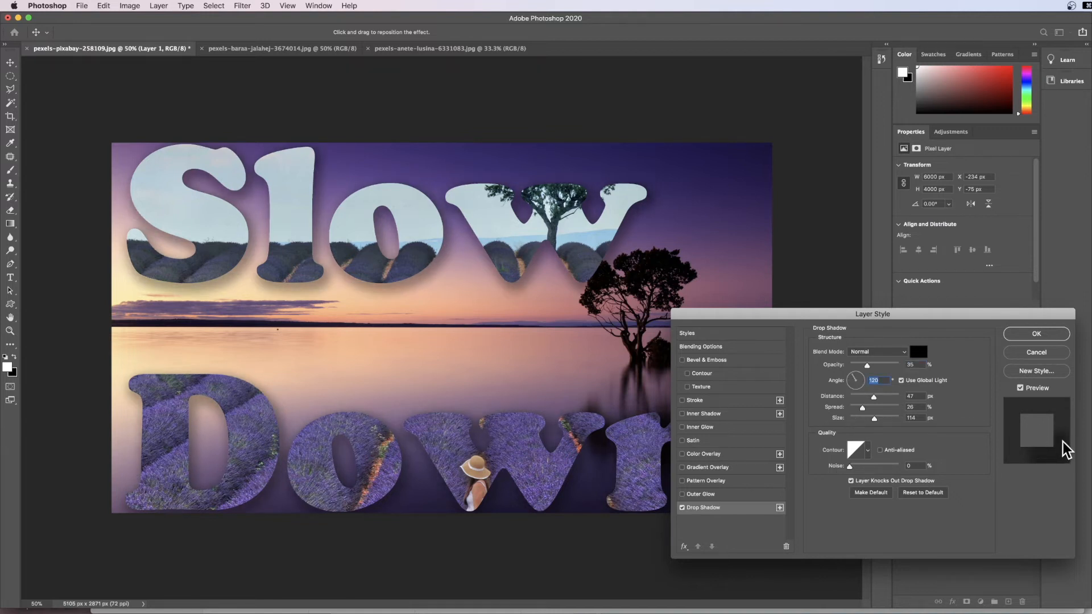
{"action": "left_click_drag", "start_coordinate": [853, 379], "coordinate": [850, 379]}
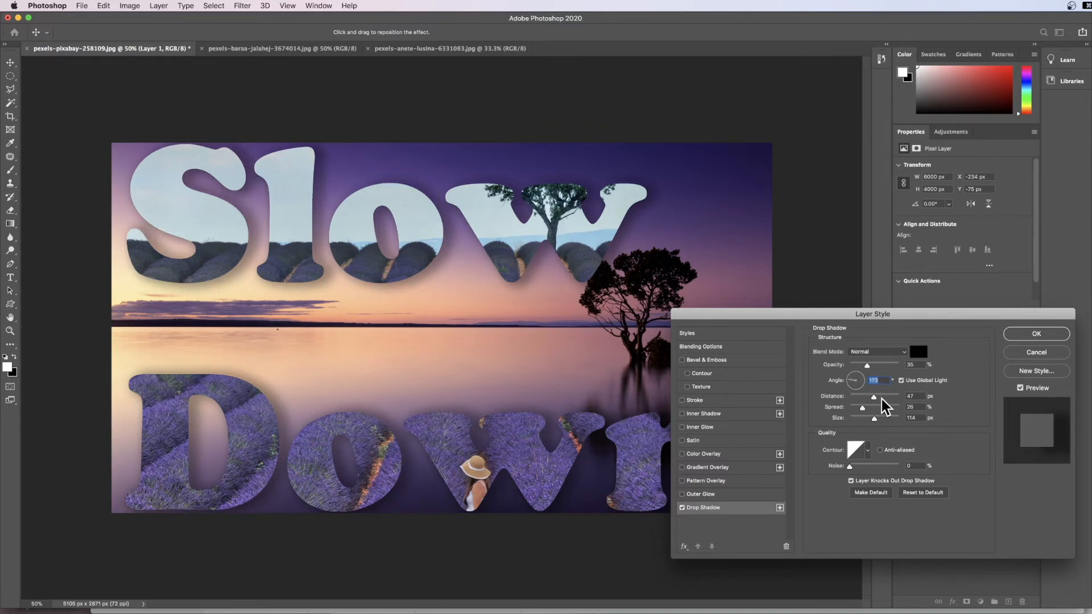
{"action": "mouse_move", "coordinate": [831, 385]}
{"action": "left_mouse_down"}
{"action": "mouse_move", "coordinate": [849, 380]}
{"action": "mouse_move", "coordinate": [860, 398]}
{"action": "mouse_move", "coordinate": [854, 418]}
{"action": "mouse_move", "coordinate": [867, 397]}
{"action": "mouse_move", "coordinate": [886, 404]}
{"action": "mouse_move", "coordinate": [878, 397]}
{"action": "mouse_move", "coordinate": [859, 408]}
{"action": "mouse_move", "coordinate": [897, 408]}
{"action": "mouse_move", "coordinate": [857, 419]}
{"action": "mouse_move", "coordinate": [874, 419]}
{"action": "mouse_move", "coordinate": [851, 381]}
{"action": "left_mouse_up"}
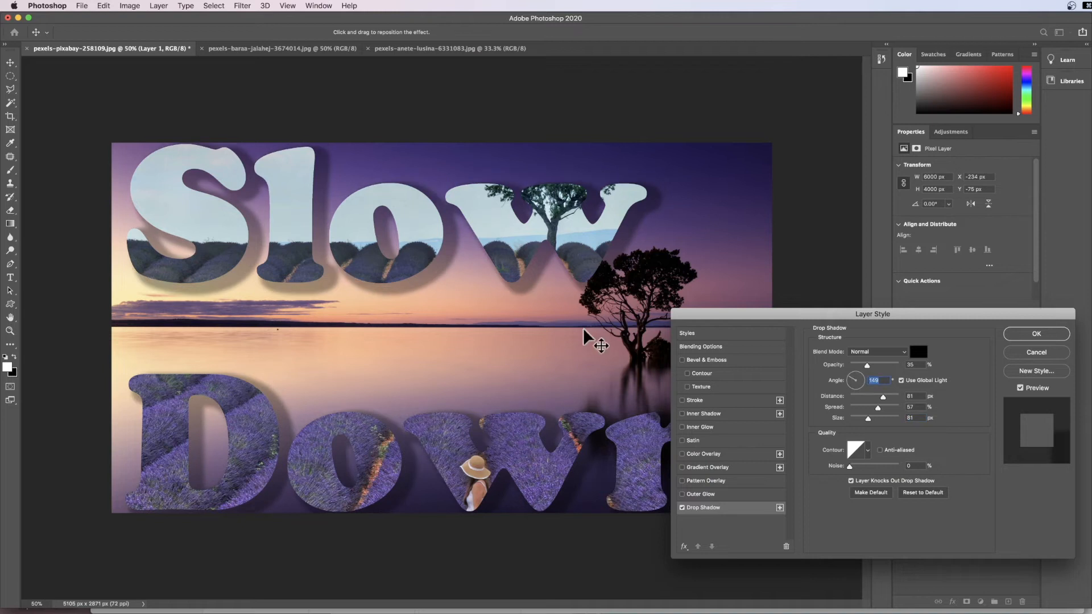
{"action": "left_click", "coordinate": [1049, 337]}
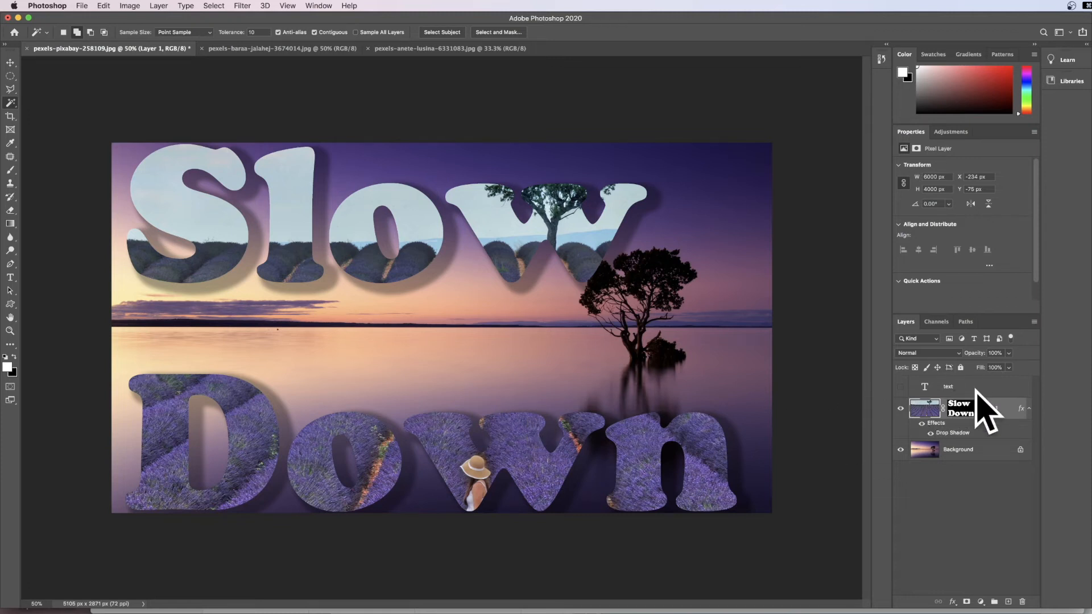
Lower the opacity of the masked lavender layer to 76% and deselect the layer.
{"action": "left_click", "coordinate": [1009, 353]}
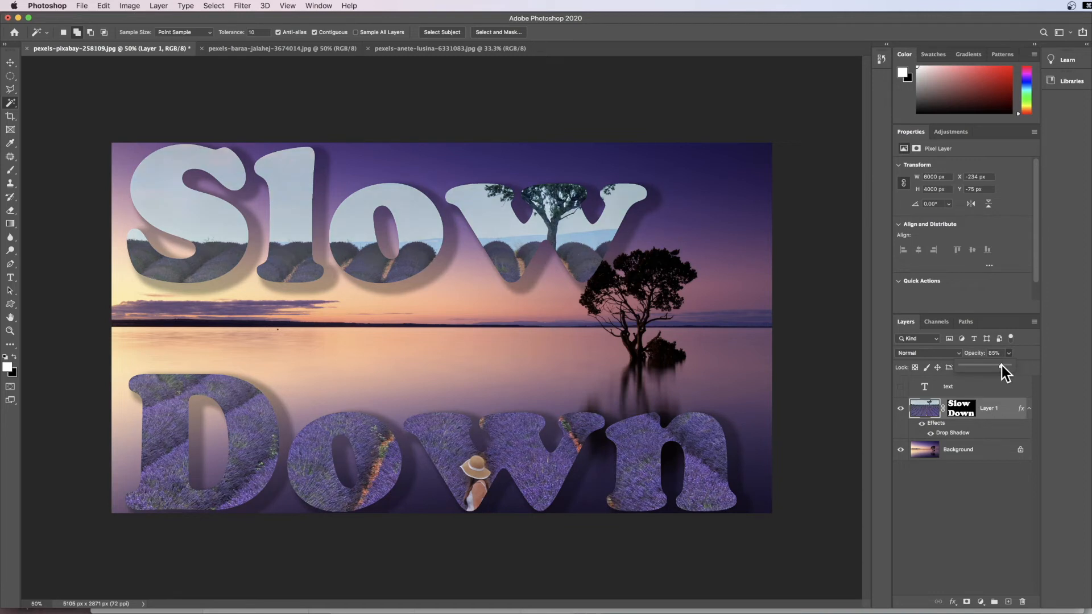
{"action": "left_click_drag", "start_coordinate": [1000, 365], "coordinate": [997, 367]}
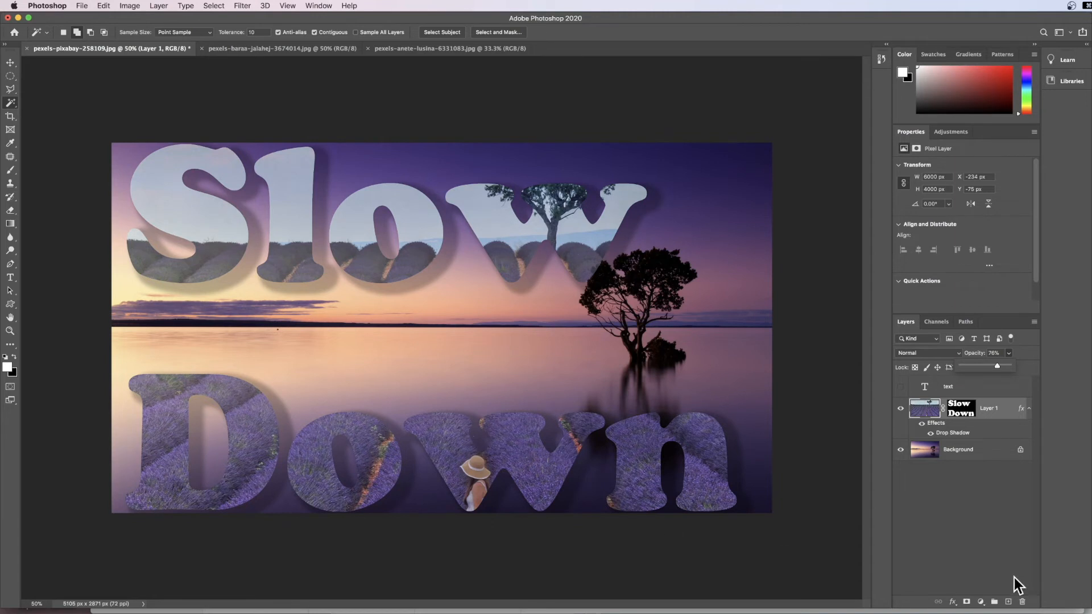
{"action": "left_click", "coordinate": [997, 534]}
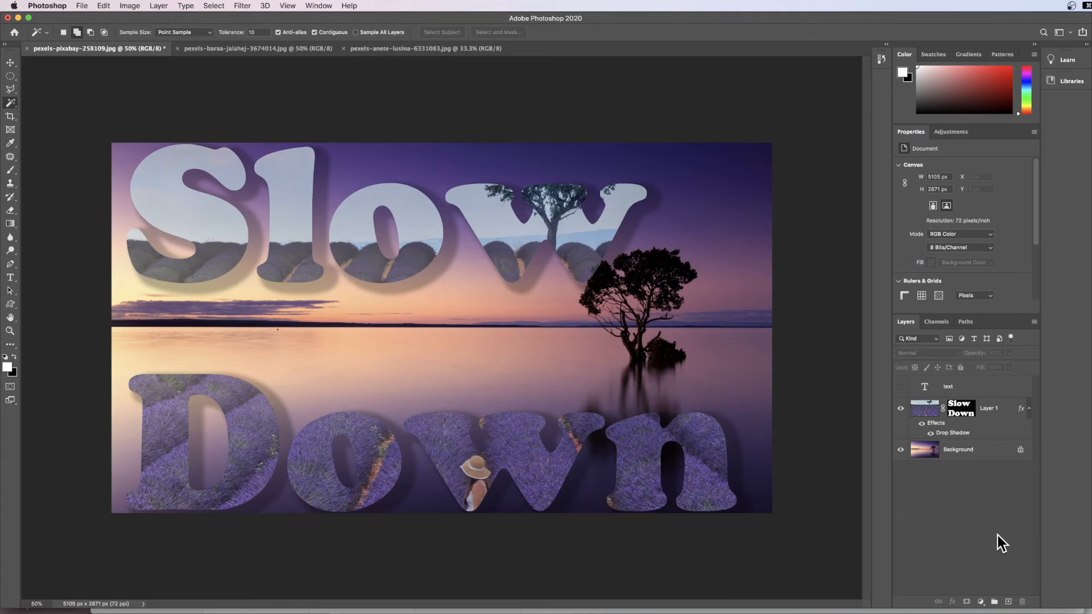
Copy the entire purple shredded-paper image and paste it into the Slow Down composite as a new layer.
{"action": "left_click", "coordinate": [420, 50]}
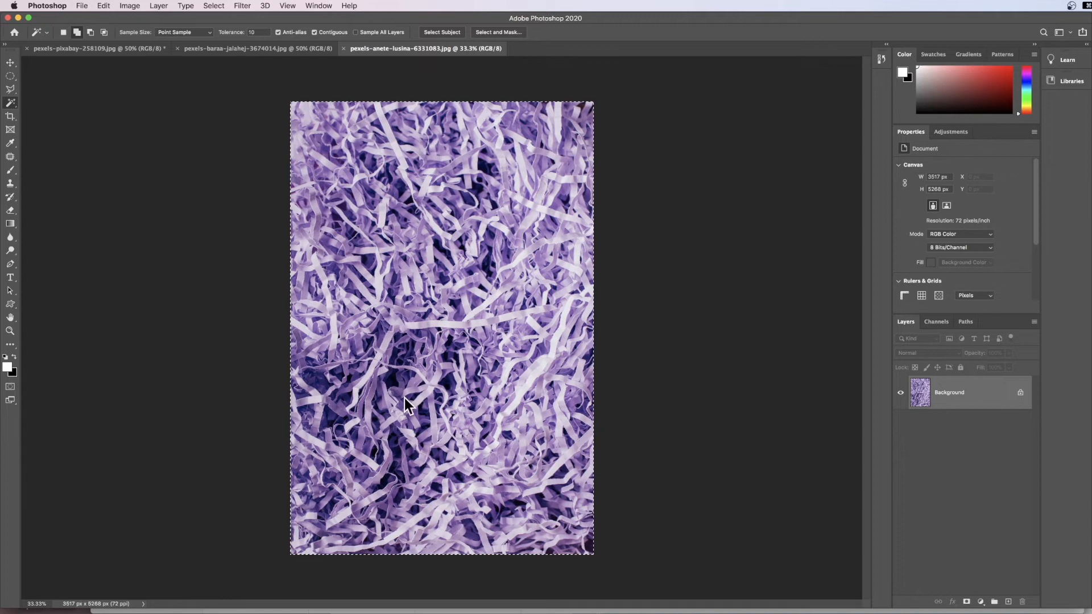
{"action": "key", "text": "super+a"}
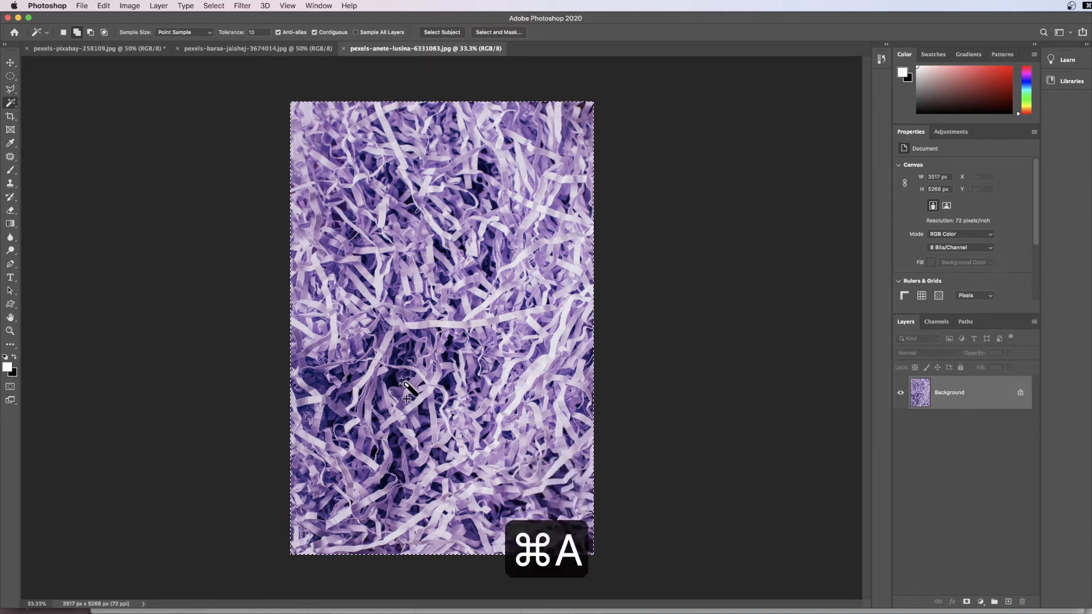
{"action": "key", "text": "super+c"}
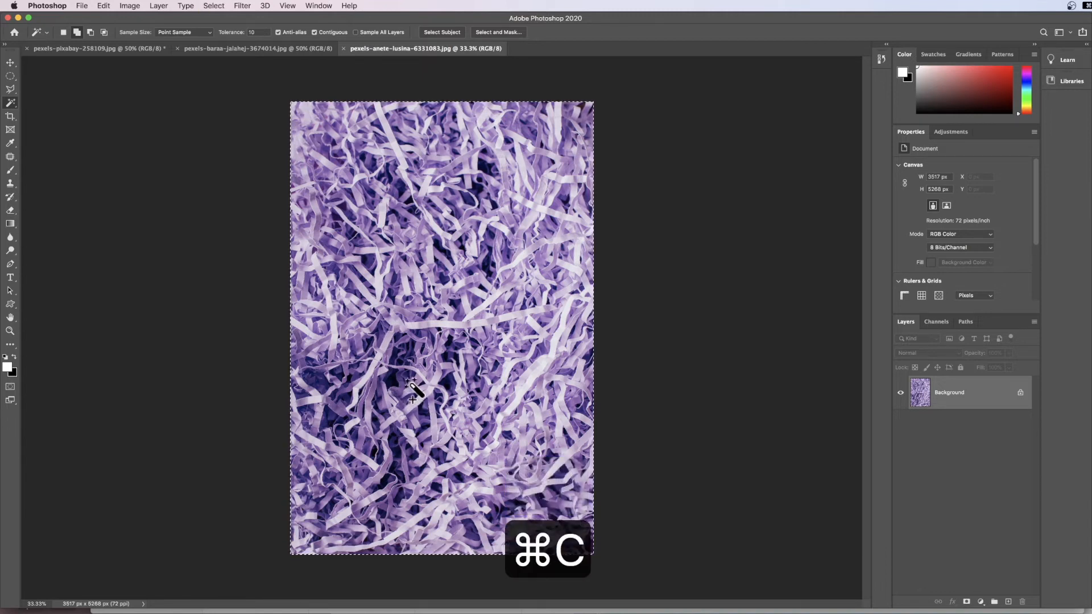
{"action": "left_click", "coordinate": [85, 49]}
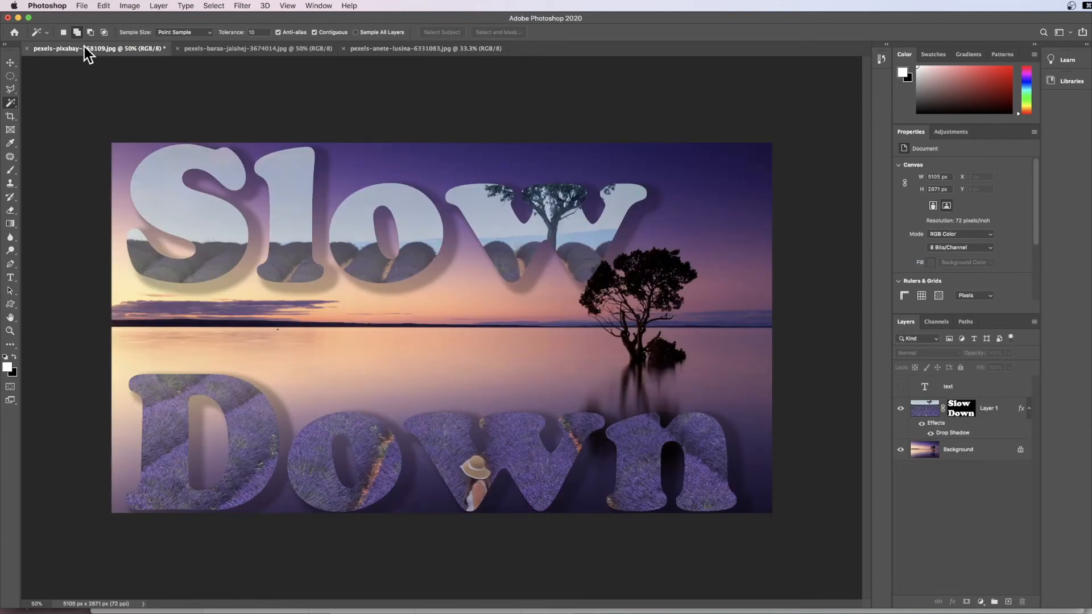
{"action": "key", "text": "super+v"}
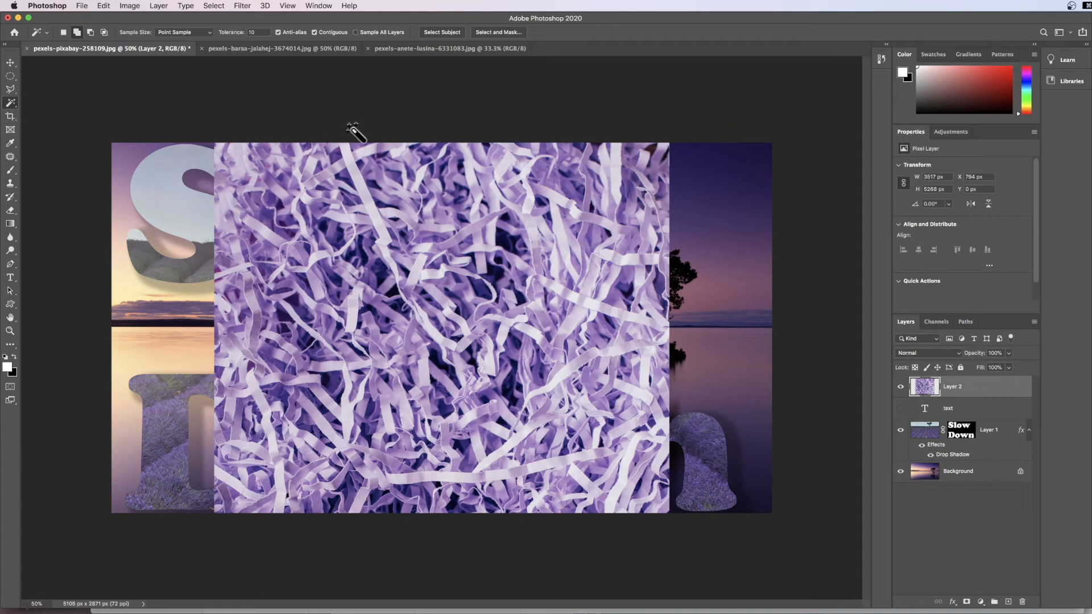
Rotate the pasted shredded-paper layer by -90 degrees and shift it up to cover the whole canvas.
{"action": "key", "text": "ctrl+t"}
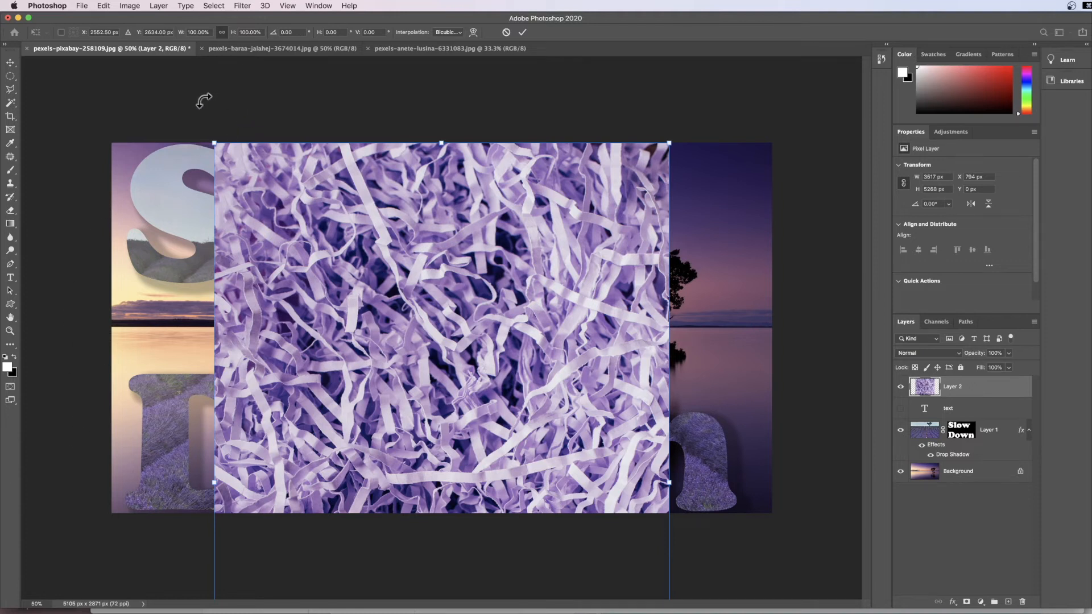
{"action": "left_click_drag", "start_coordinate": [171, 101], "coordinate": [122, 612]}
{"action": "left_click_drag", "start_coordinate": [394, 388], "coordinate": [399, 242]}
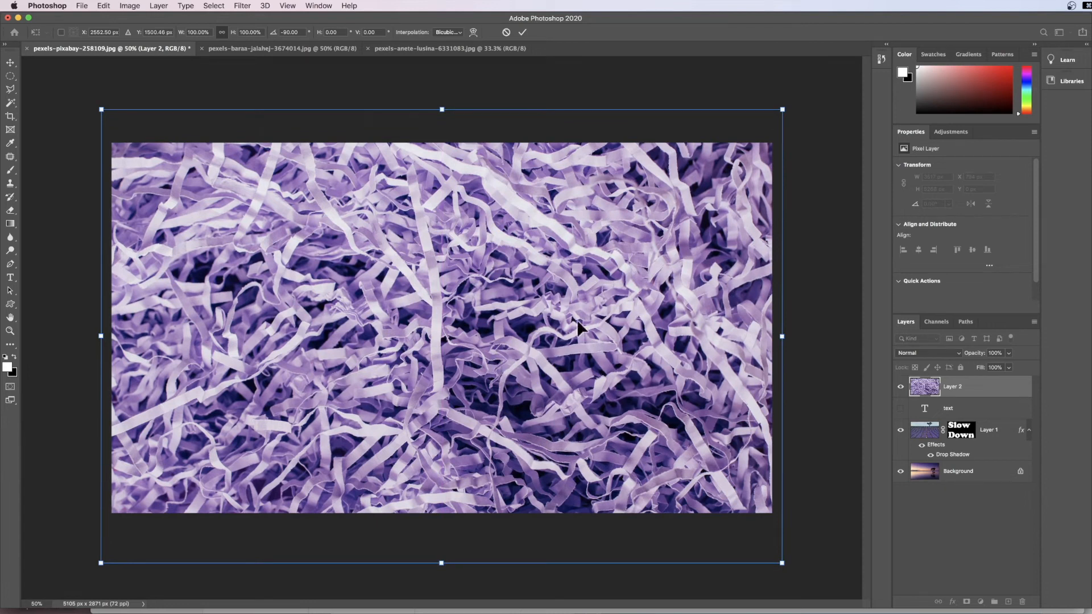
{"action": "key", "text": "Return"}
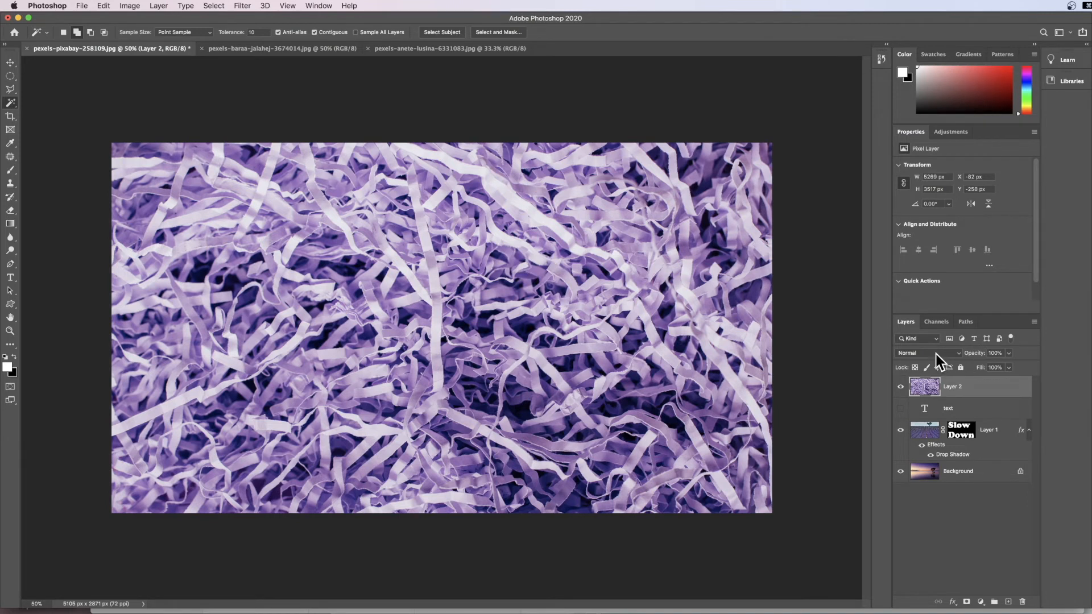
Set the shredded-paper layer's blend mode to Overlay and its opacity to 65%.
{"action": "left_click", "coordinate": [936, 353]}
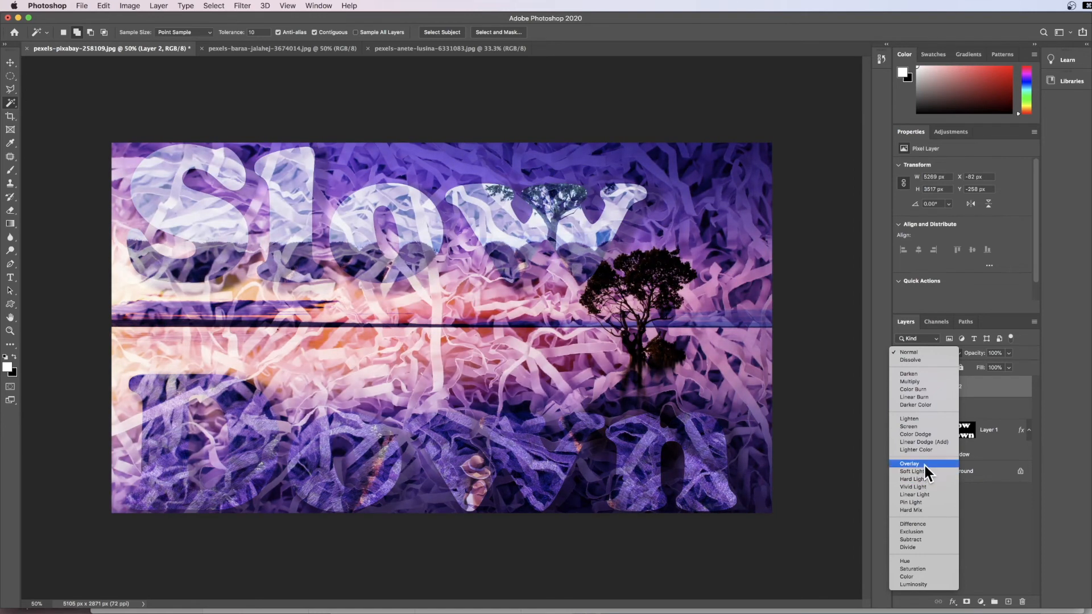
{"action": "left_click", "coordinate": [925, 464]}
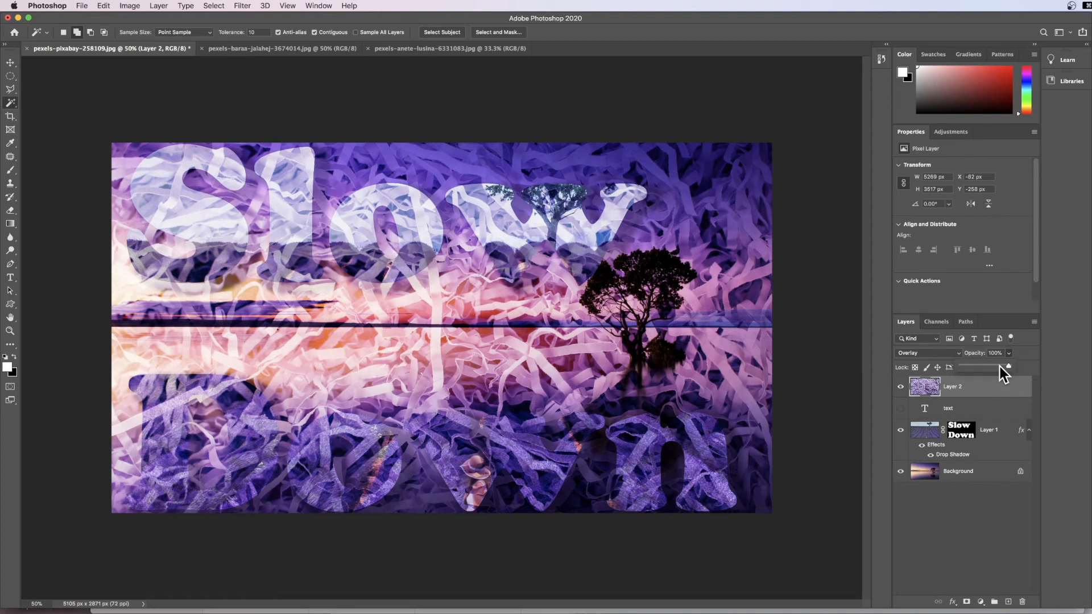
{"action": "left_click", "coordinate": [988, 366]}
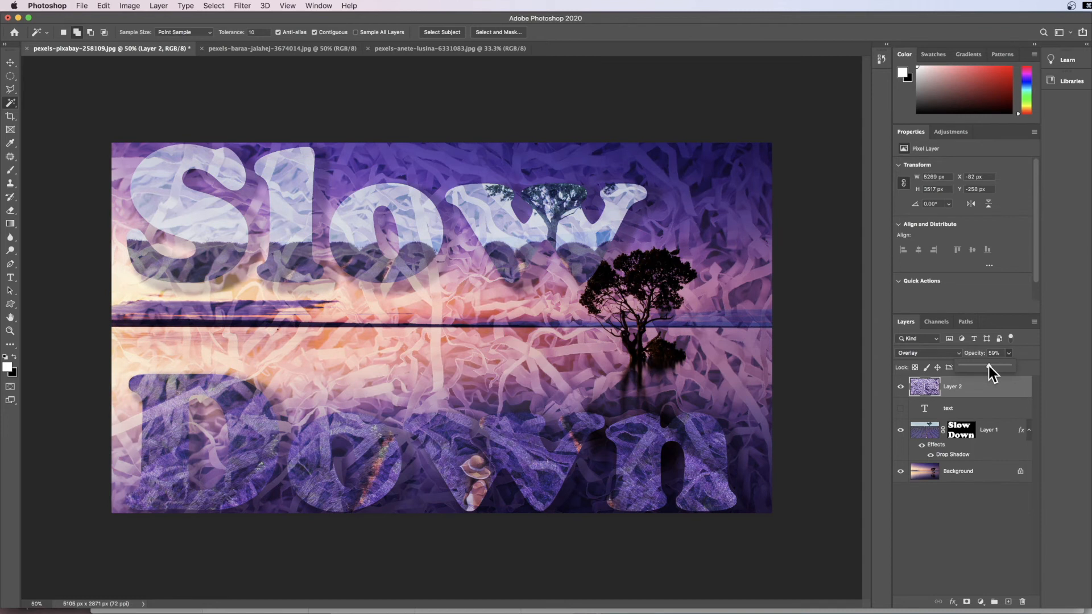
{"action": "left_click_drag", "start_coordinate": [993, 367], "coordinate": [992, 366]}
Add a layer mask to the shredded-paper layer and enlarge the Brush tool to 1570 px for painting on it.
{"action": "left_click", "coordinate": [984, 390]}
{"action": "left_click", "coordinate": [966, 603]}
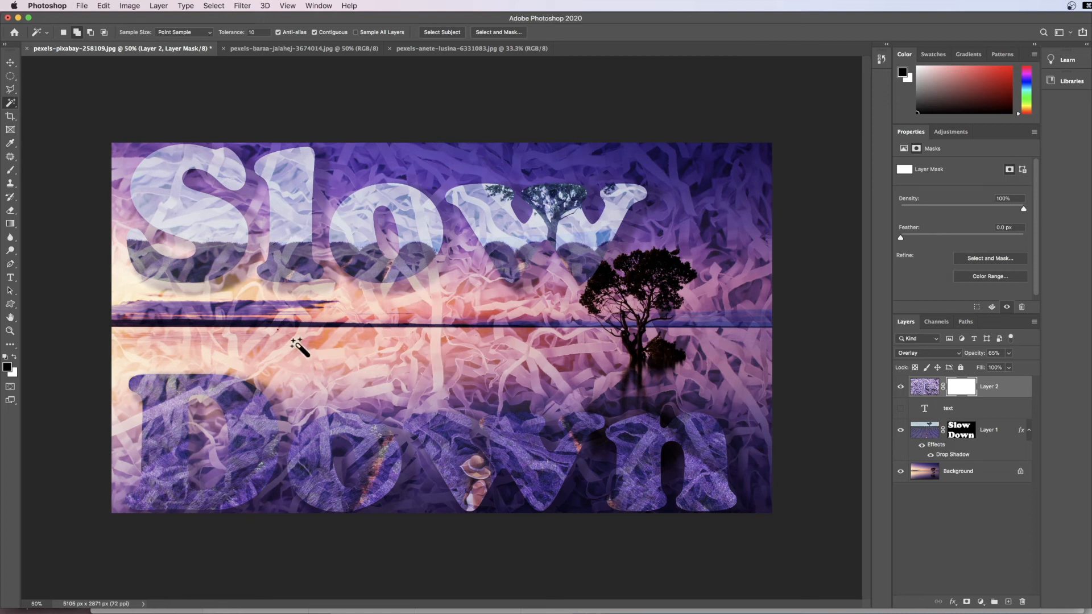
{"action": "key", "text": "v"}
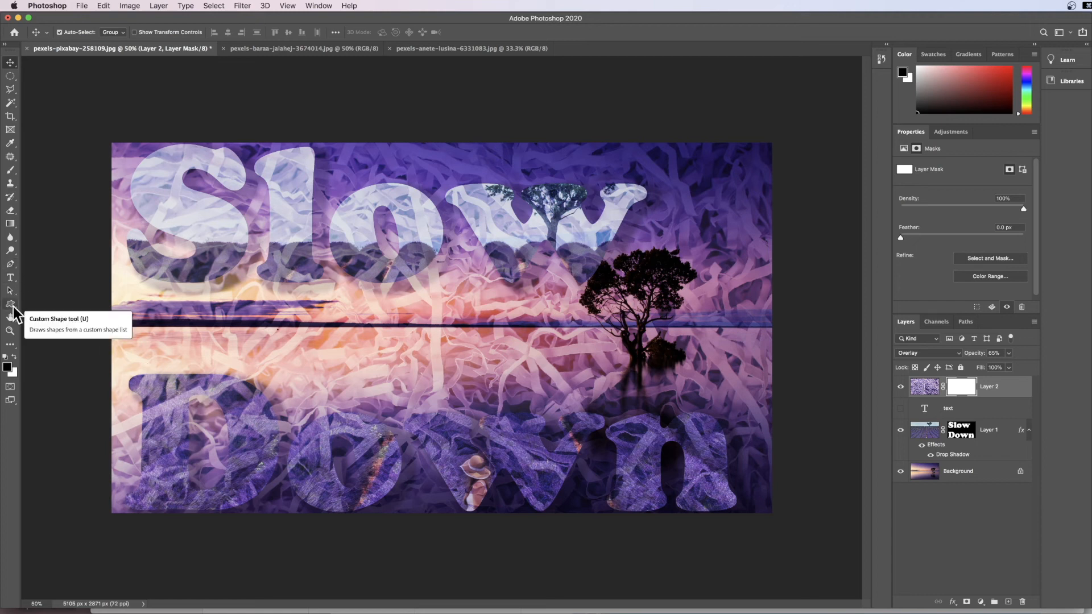
{"action": "key", "text": "b"}
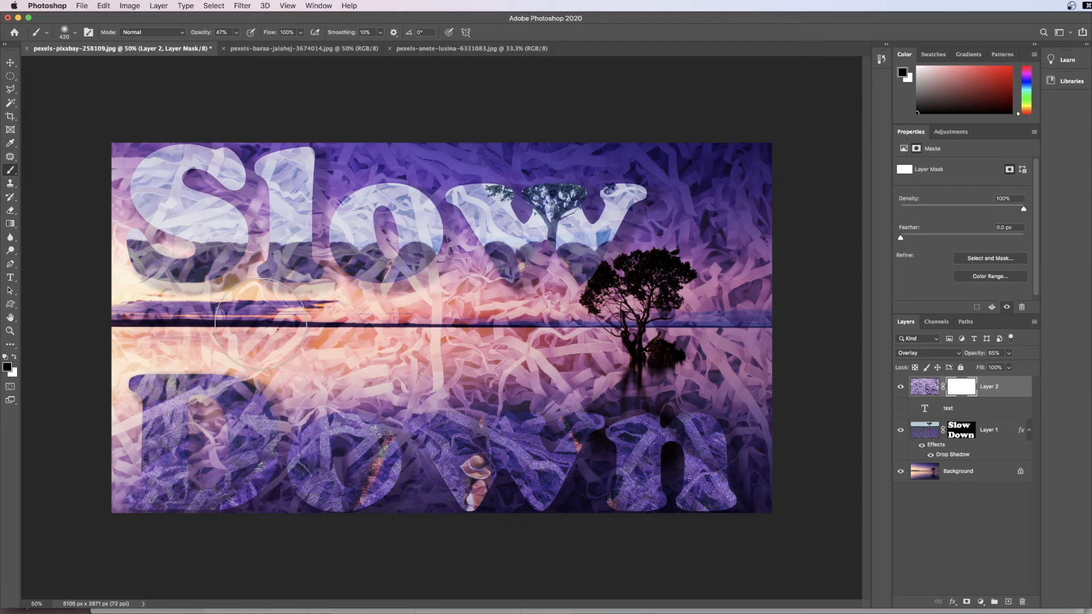
{"action": "mouse_move", "coordinate": [261, 324]}
{"action": "left_mouse_down"}
{"action": "mouse_move", "coordinate": [446, 333]}
{"action": "mouse_move", "coordinate": [332, 326]}
{"action": "mouse_move", "coordinate": [412, 326]}
{"action": "mouse_move", "coordinate": [308, 52]}
{"action": "mouse_move", "coordinate": [275, 504]}
{"action": "mouse_move", "coordinate": [294, 121]}
{"action": "mouse_move", "coordinate": [275, 478]}
{"action": "left_mouse_up"}
Undo the hard-edged dab, soften the brush edge, and paint black on the mask's center to fade the paper texture.
{"action": "left_click", "coordinate": [436, 325]}
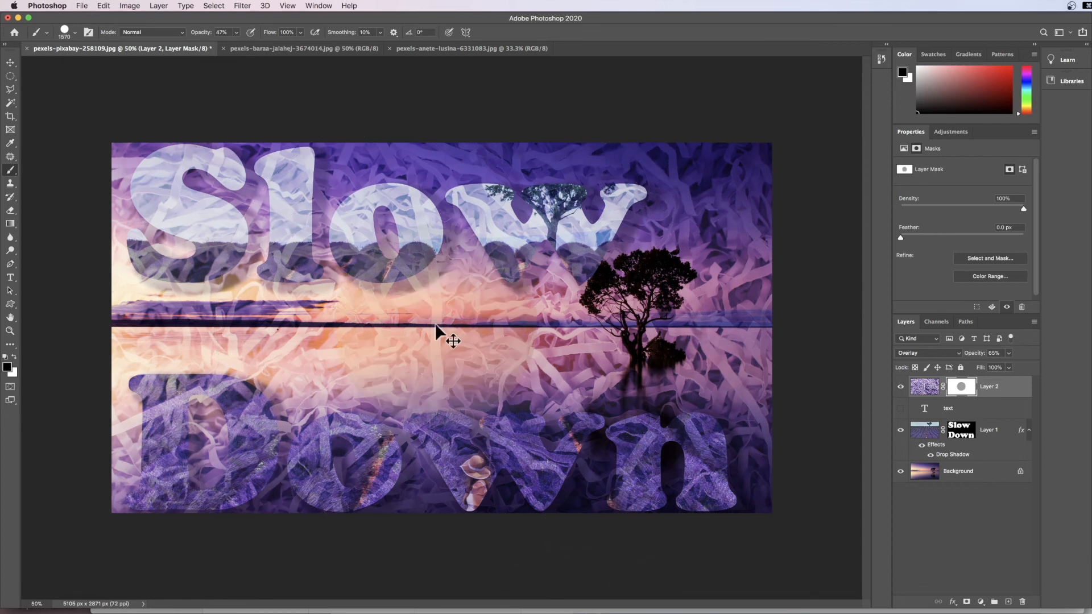
{"action": "key", "text": "super+z"}
{"action": "left_click_drag", "start_coordinate": [434, 325], "coordinate": [430, 133]}
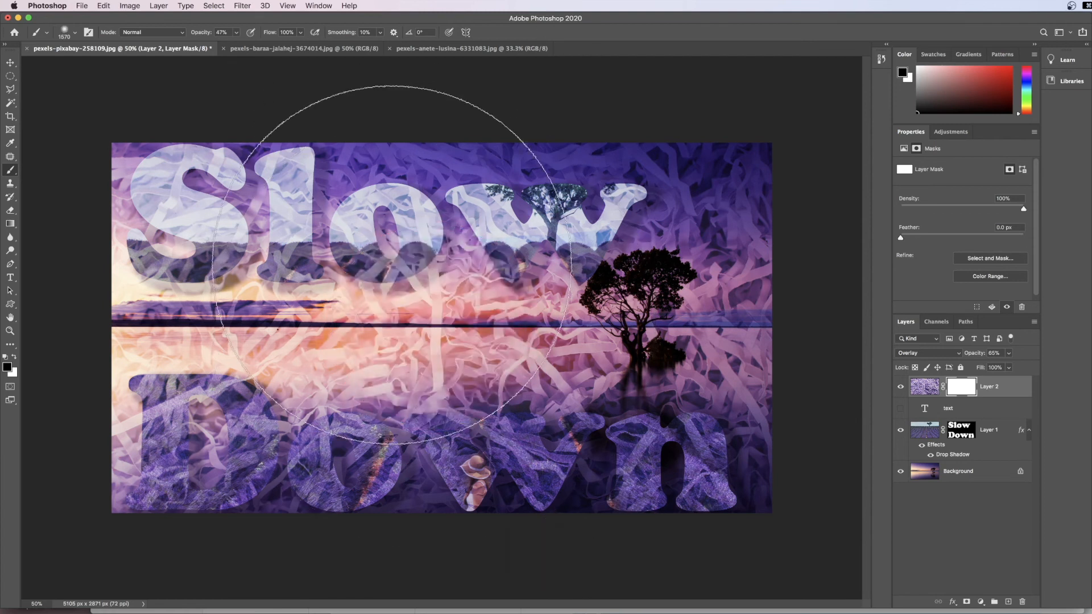
{"action": "left_click", "coordinate": [452, 335]}
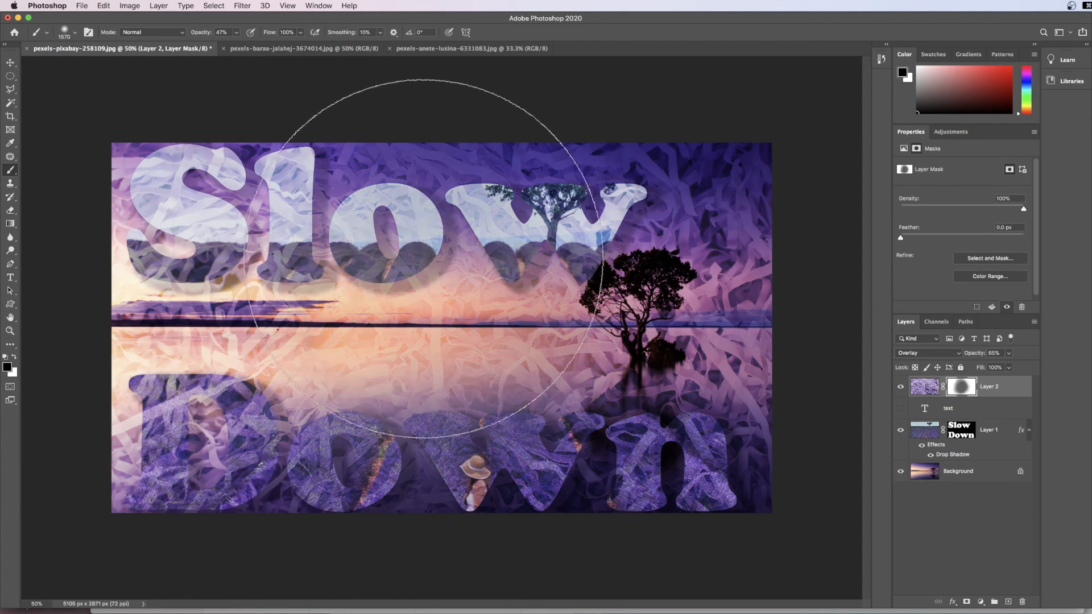
{"action": "left_click", "coordinate": [423, 293]}
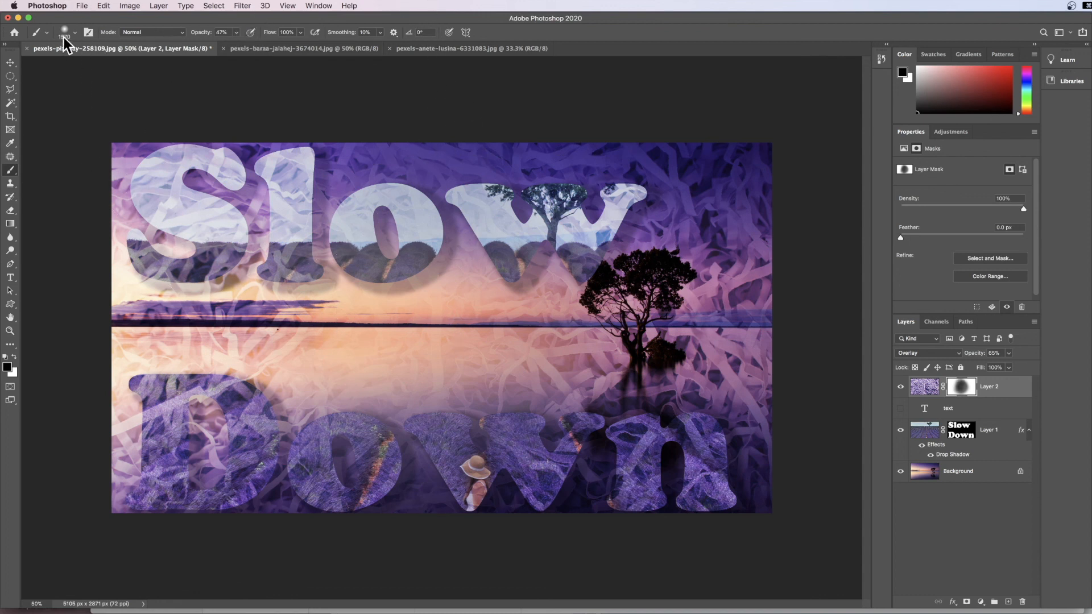
Paint the mask's center again with a more opaque brush, and reduce the brush opacity to 30%.
{"action": "mouse_move", "coordinate": [236, 33]}
{"action": "left_mouse_down"}
{"action": "mouse_move", "coordinate": [239, 54]}
{"action": "mouse_move", "coordinate": [272, 59]}
{"action": "left_mouse_up"}
{"action": "mouse_move", "coordinate": [435, 389]}
{"action": "left_mouse_down"}
{"action": "mouse_move", "coordinate": [476, 337]}
{"action": "mouse_move", "coordinate": [436, 297]}
{"action": "left_mouse_up"}
{"action": "left_click", "coordinate": [235, 33]}
{"action": "left_click", "coordinate": [203, 44]}
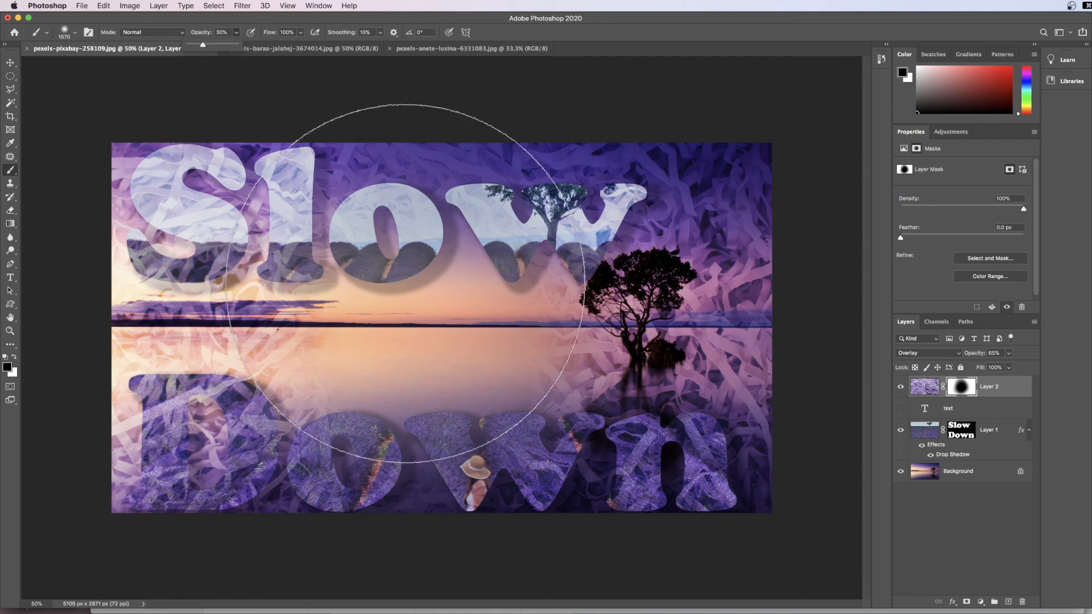